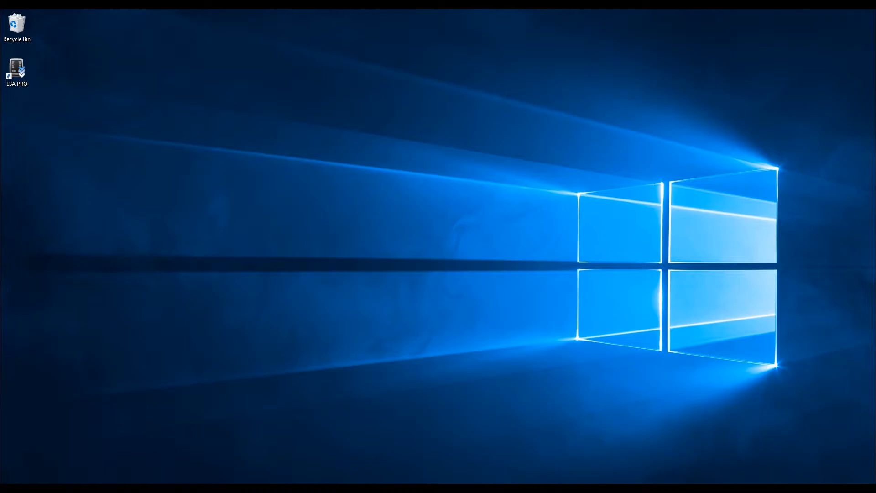
- Launch HardwareManager.exe from the ESAPRO folder on the C: drive
key(super+e)
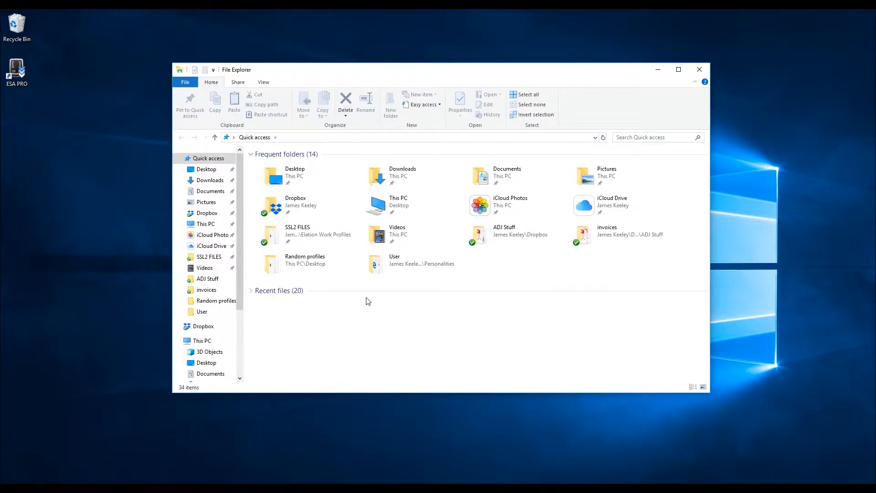
double_click(413, 203)
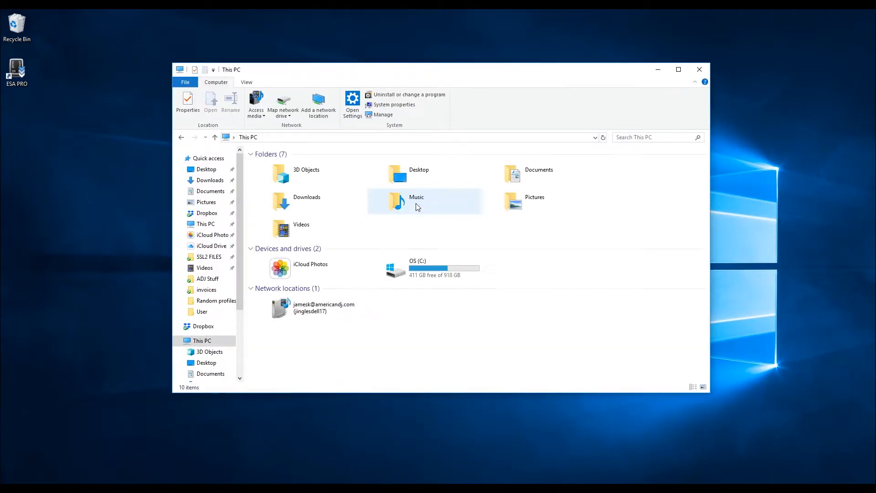
double_click(403, 273)
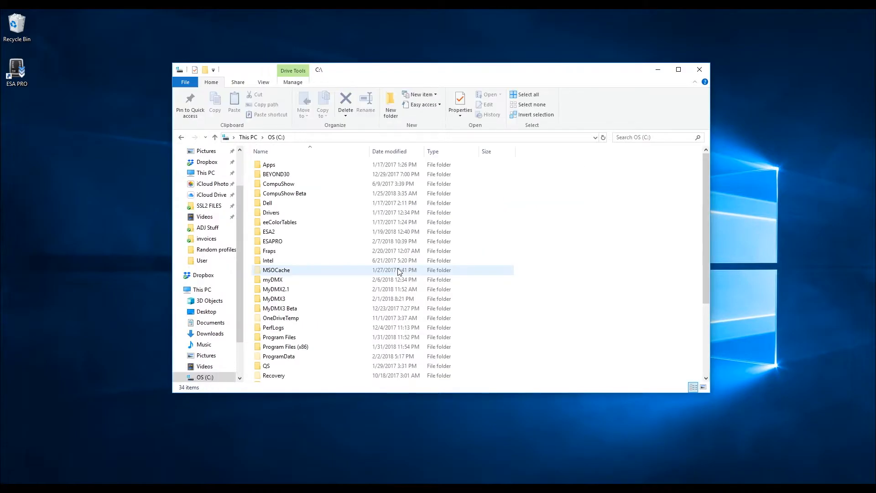
click(340, 242)
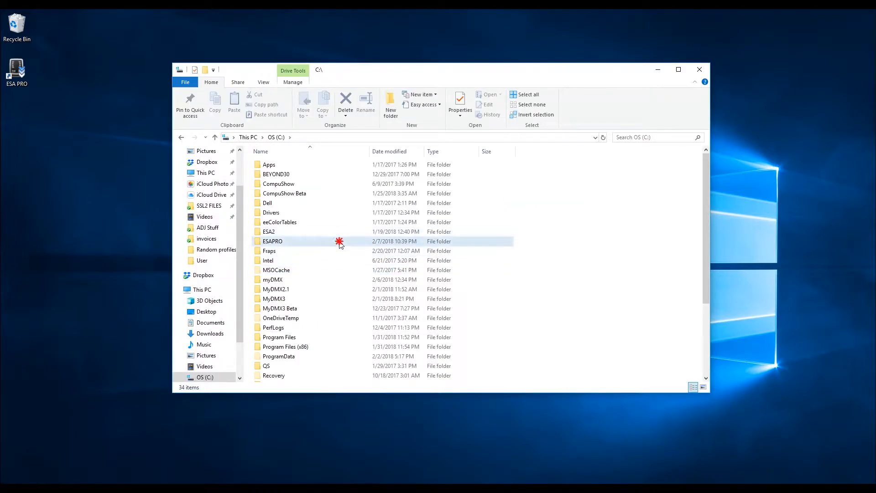
double_click(340, 245)
scroll(340, 245, down, 5)
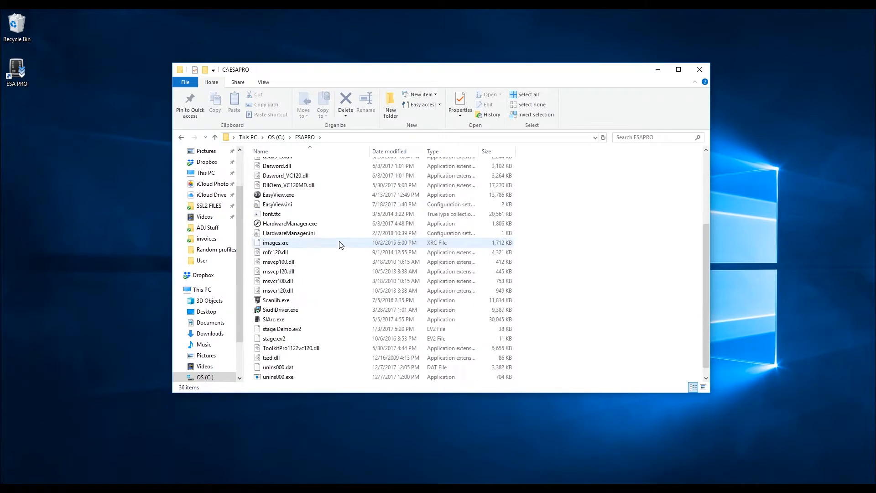
click(297, 224)
double_click(296, 224)
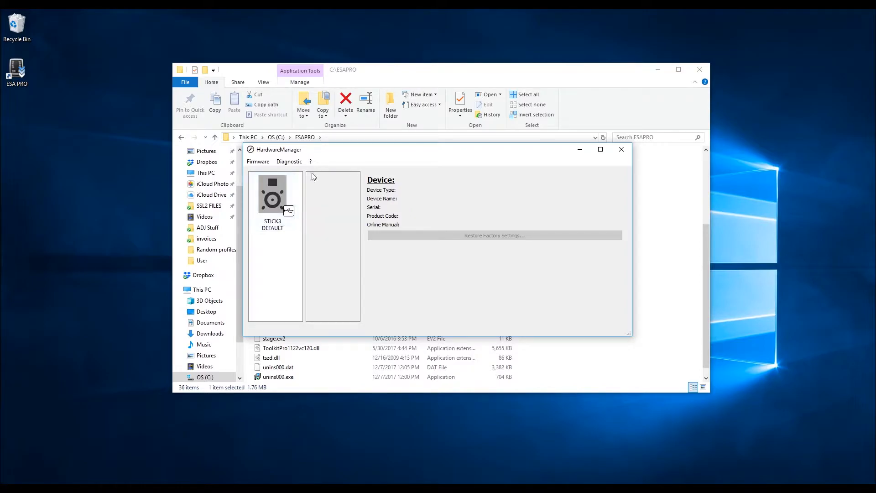
- Select the STICK3 device and set its real-time clock with synchronisation to the system time
click(268, 195)
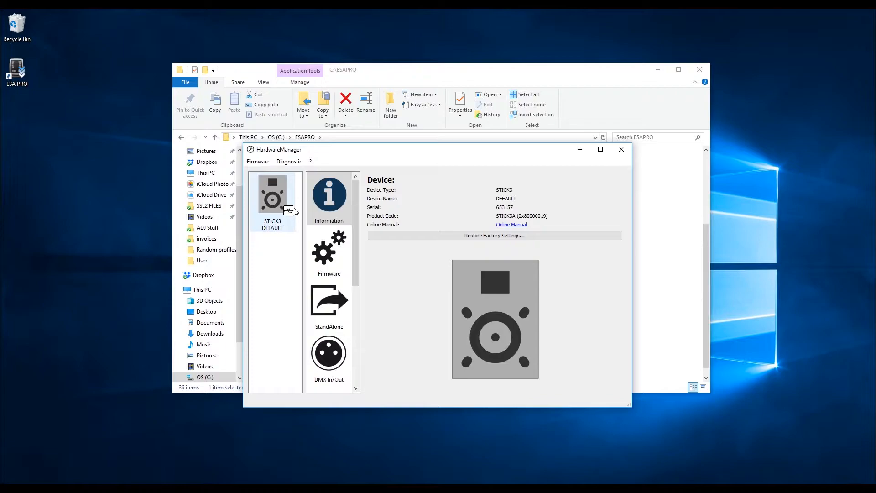
scroll(331, 214, down, 4)
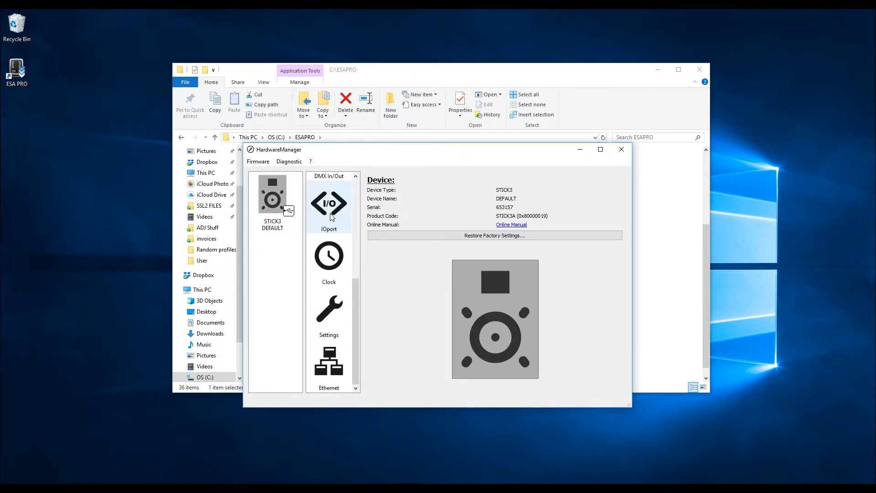
click(332, 260)
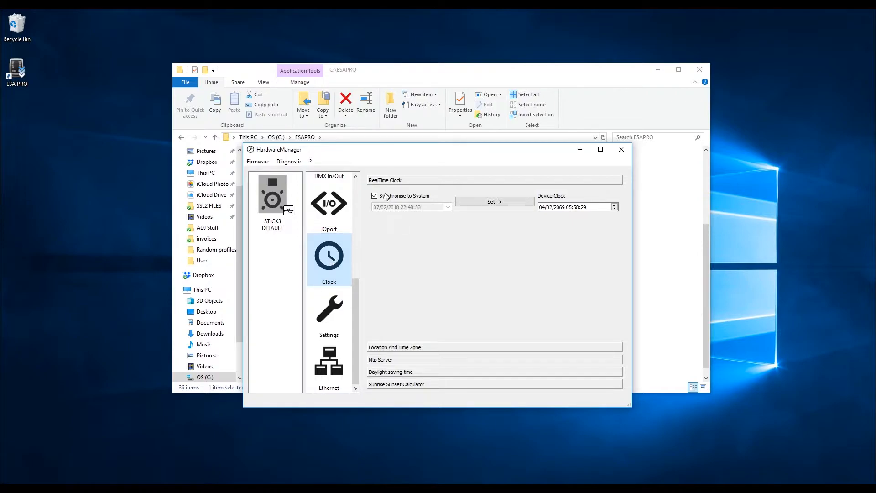
click(479, 203)
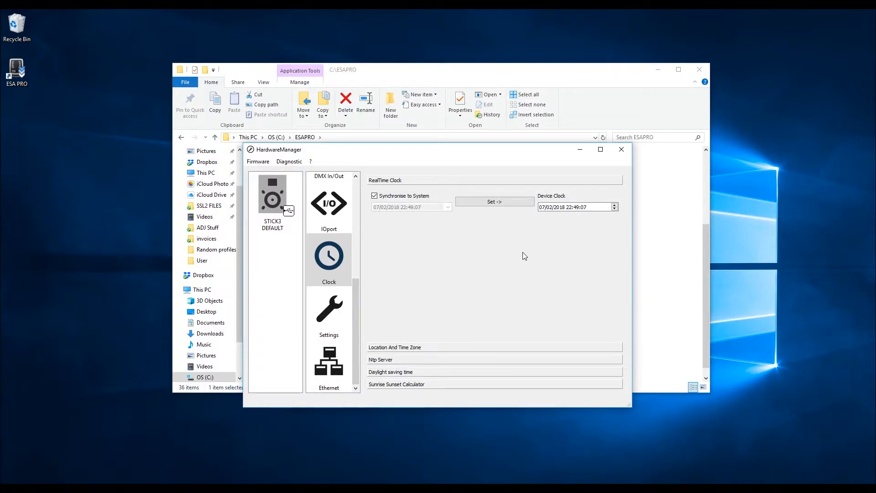
- Try the manual date option for the device clock, and resynchronise the clock to the system time
click(375, 195)
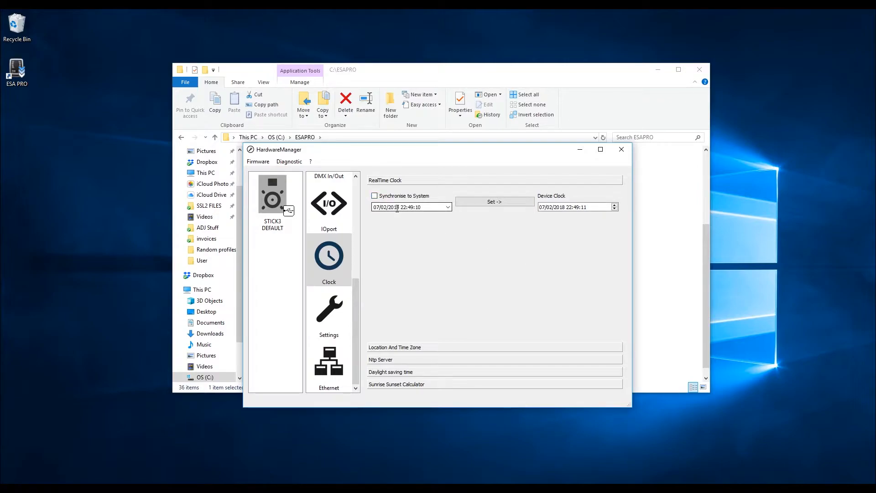
click(448, 208)
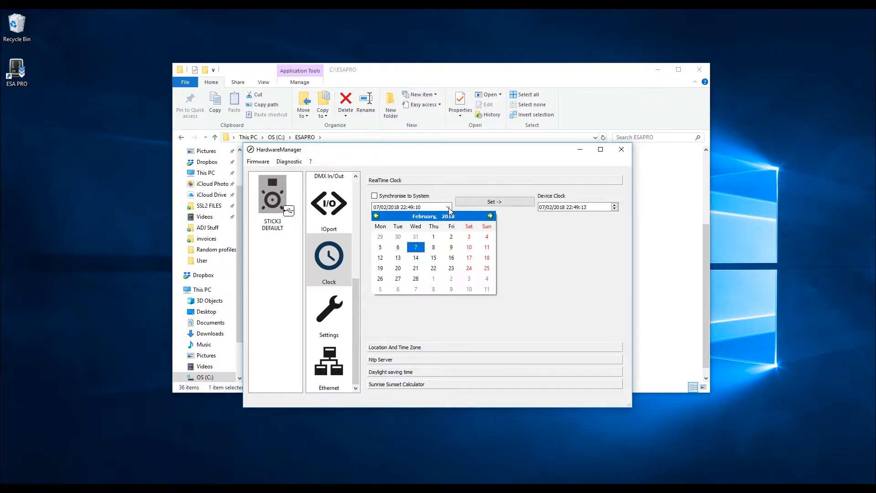
click(523, 250)
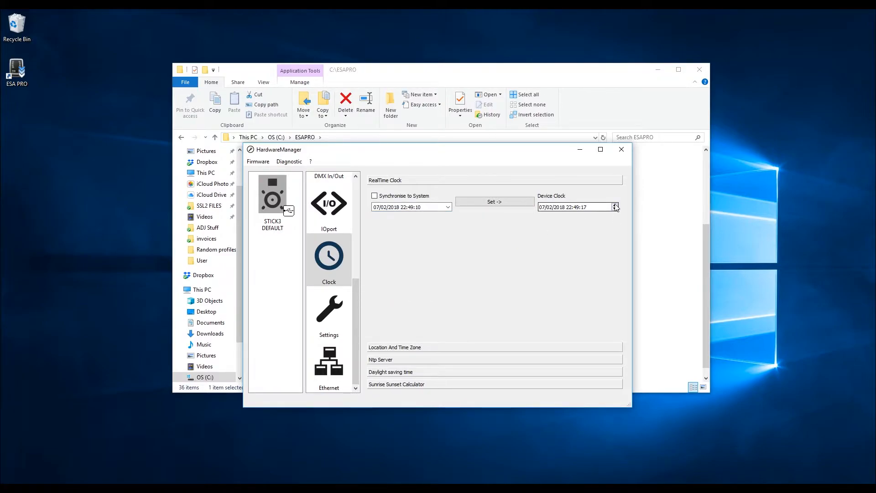
click(376, 197)
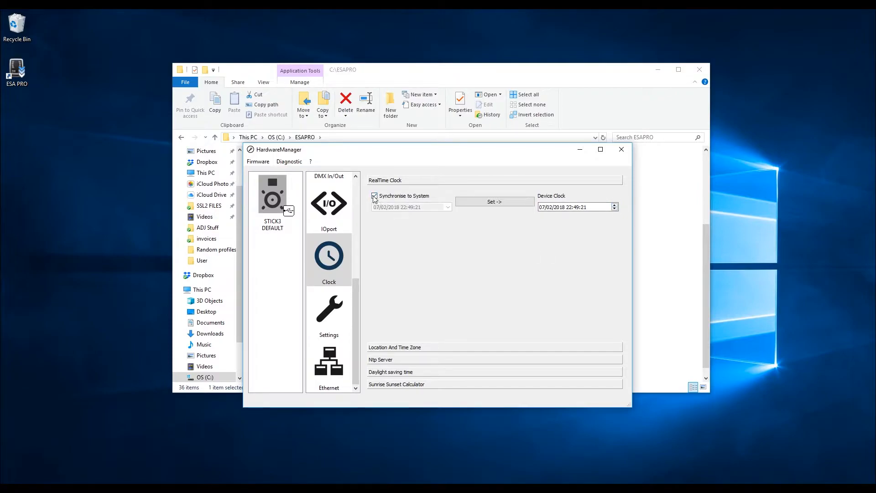
click(482, 206)
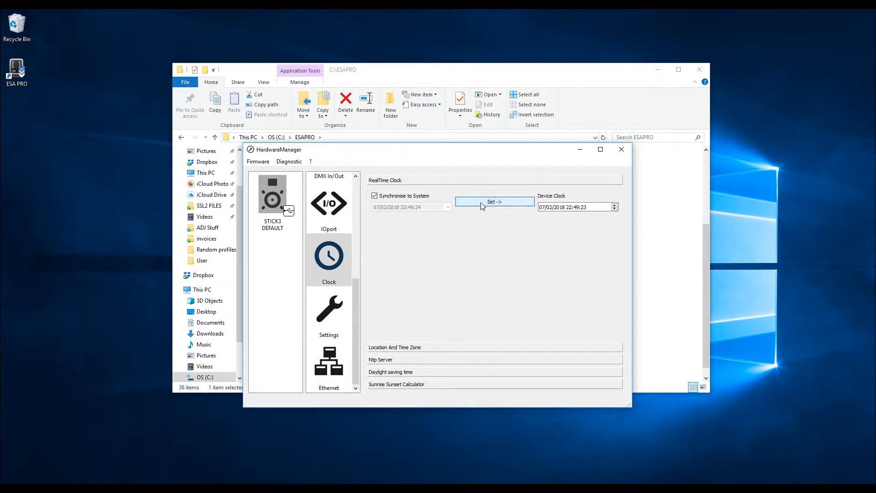
- Review the device's location and time zone, NTP server, daylight saving time and sunrise/sunset calculator settings
click(471, 346)
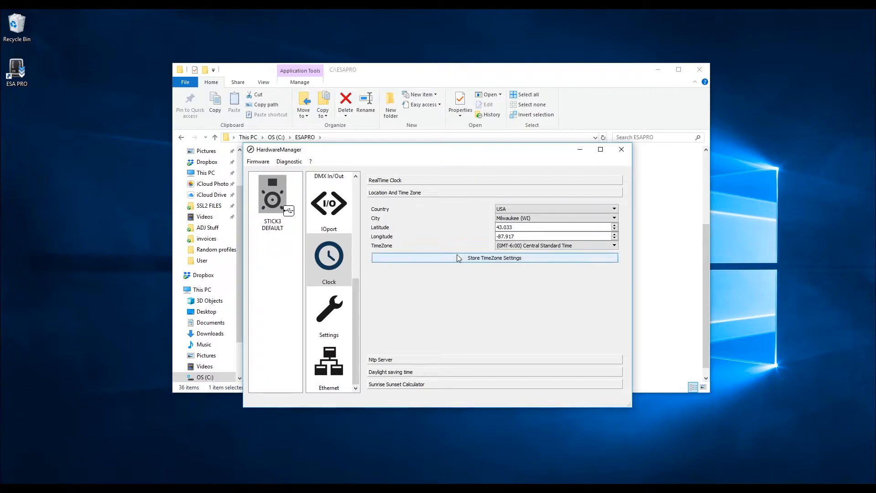
click(470, 360)
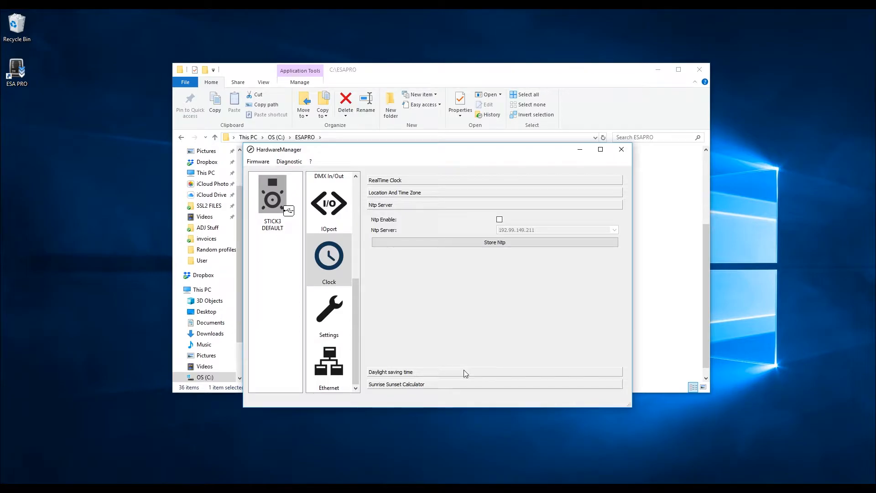
click(464, 371)
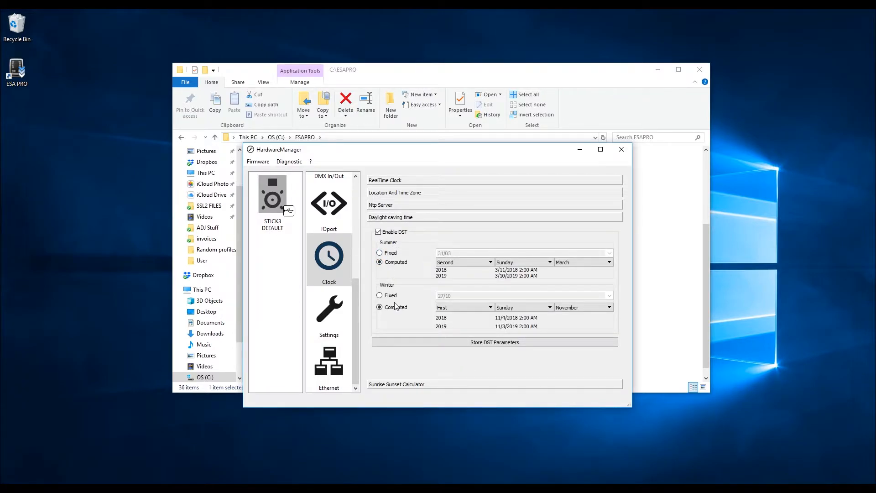
click(420, 383)
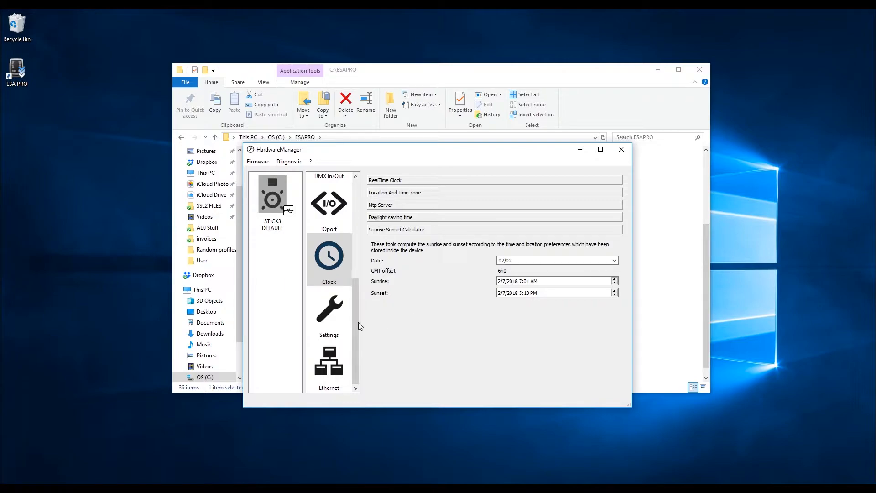
- Close HardwareManager and the ESAPRO folder window
scroll(318, 317, up, 4)
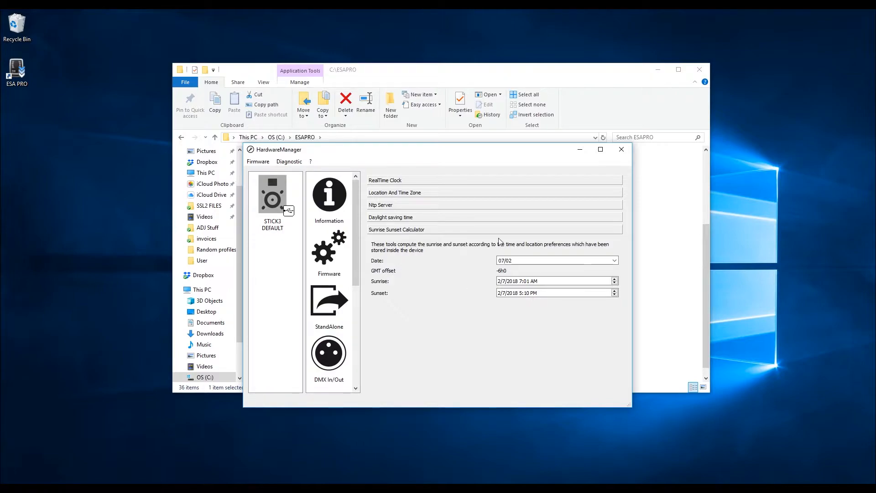
click(619, 151)
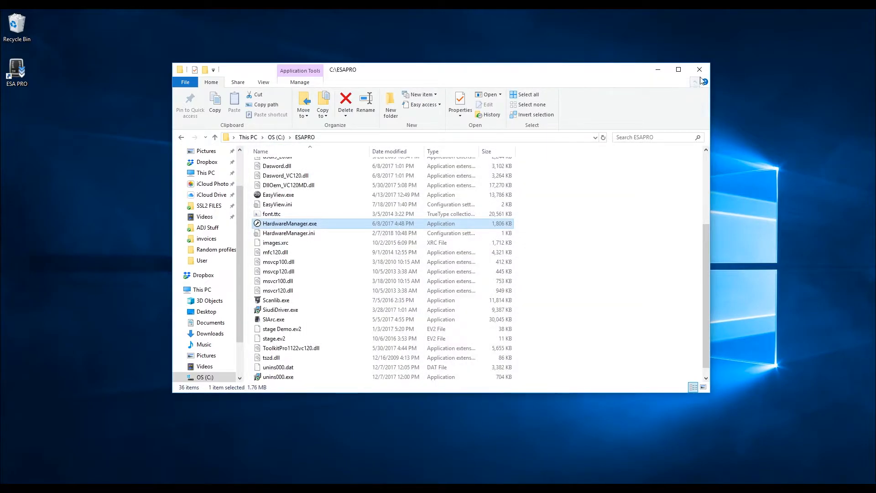
click(699, 70)
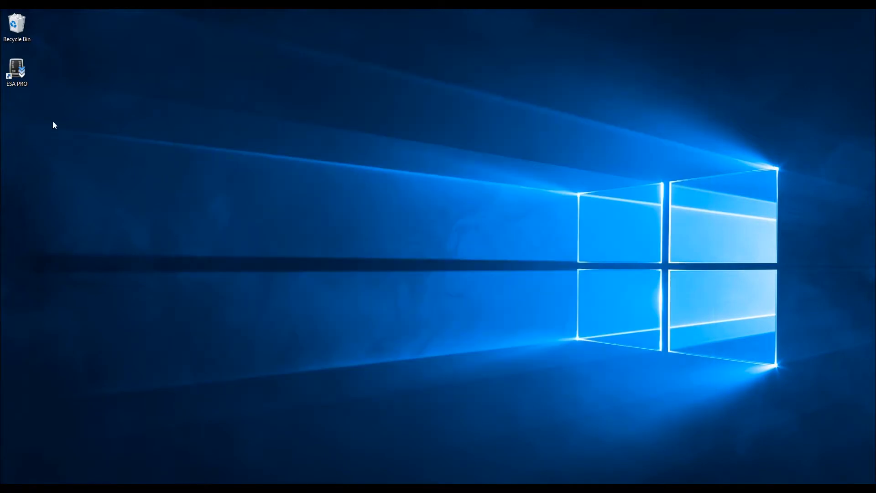
- Start ESA PRO with the USB-DMX interface STICK3A and open the recent show file Tuts.arc
double_click(18, 72)
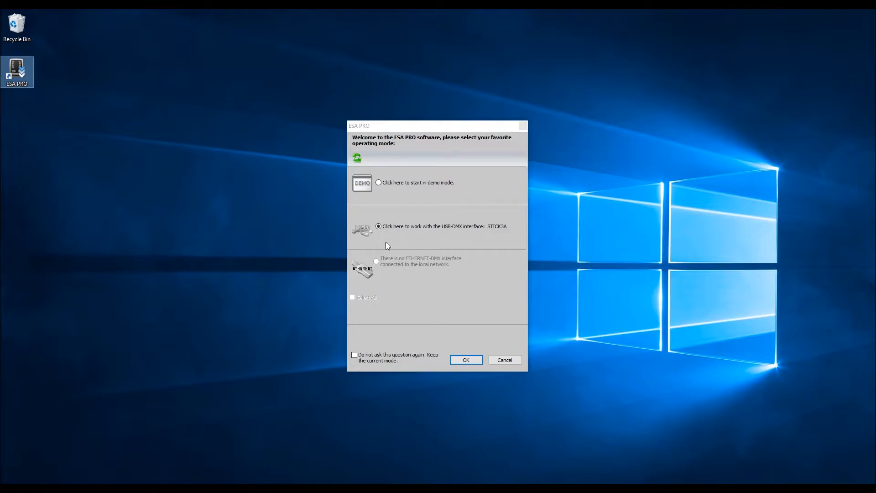
click(383, 229)
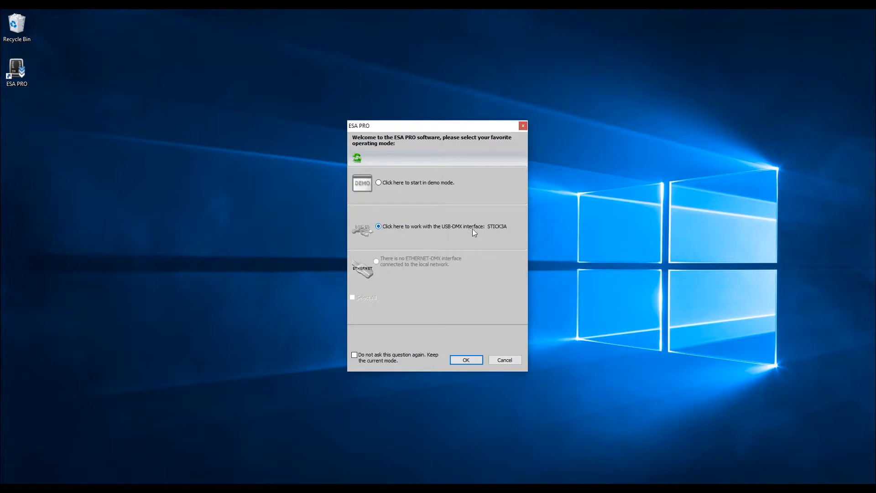
click(466, 360)
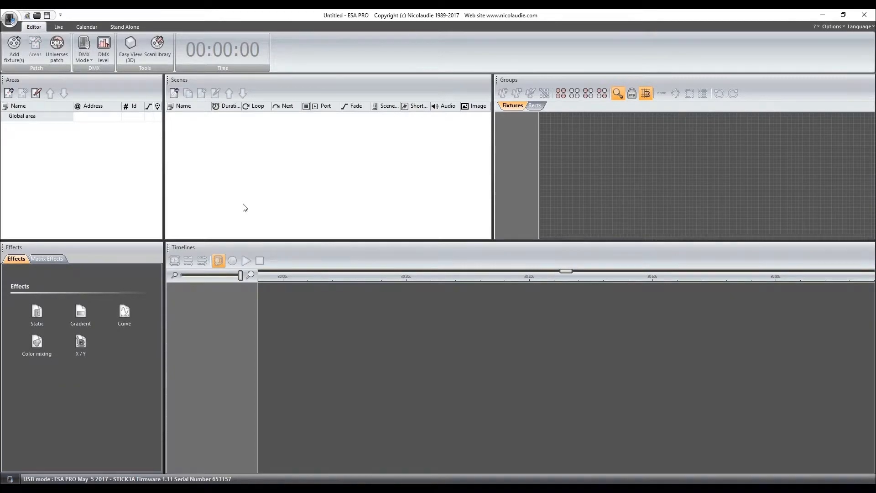
click(10, 20)
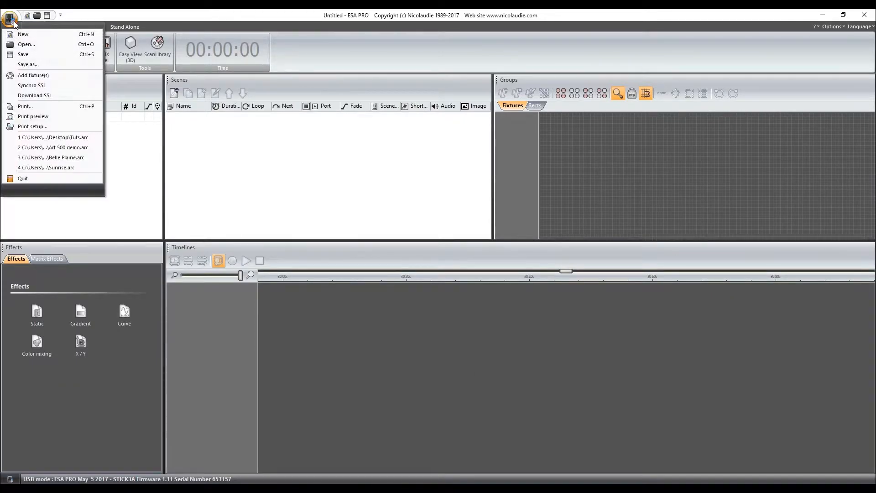
click(54, 138)
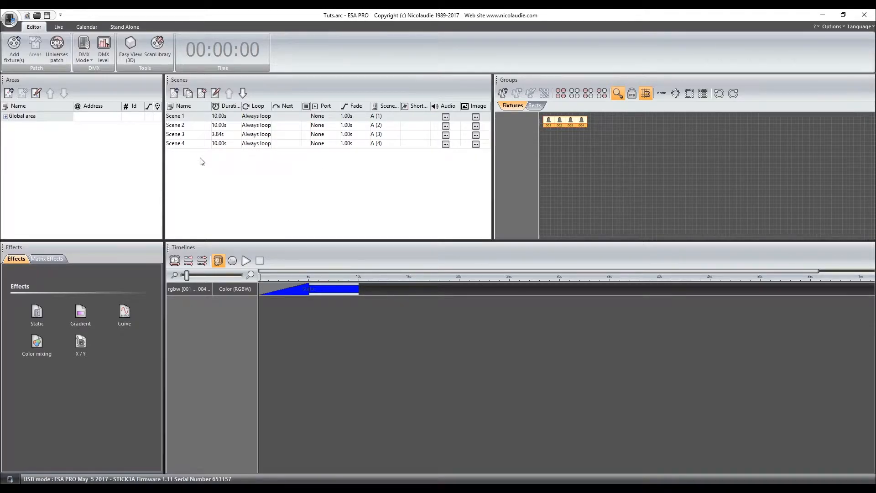
- Play Scenes 1 to 4 in order in live mode, and go back through Scene 3 to Scene 2
click(61, 28)
click(49, 295)
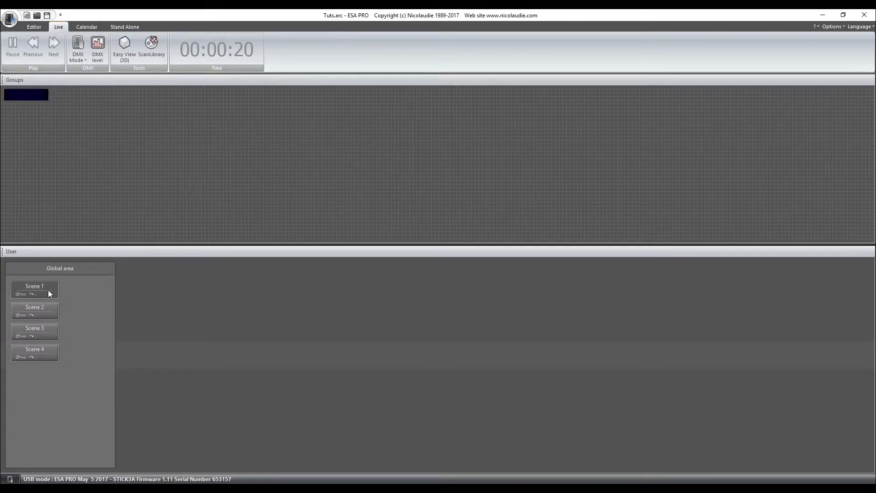
click(47, 308)
click(48, 334)
click(44, 351)
click(41, 333)
click(41, 309)
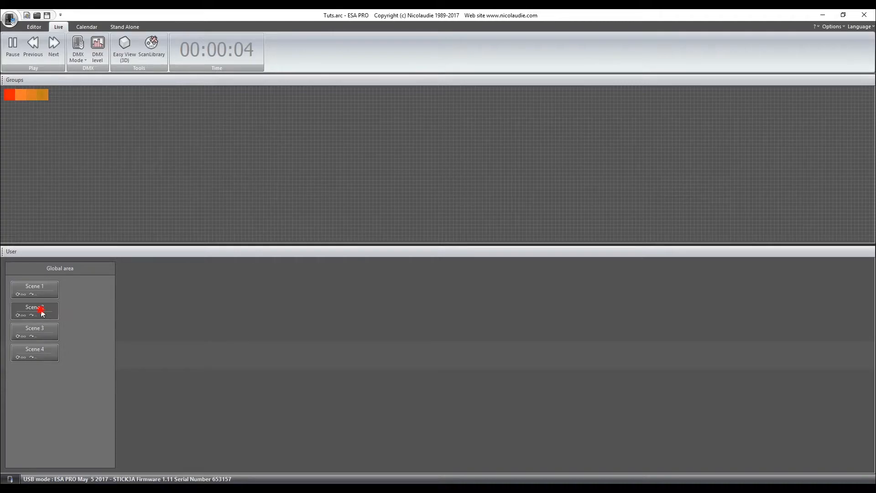
- Open the show's calendar and display the day schedule for Thursday, February 8, 2018
click(79, 28)
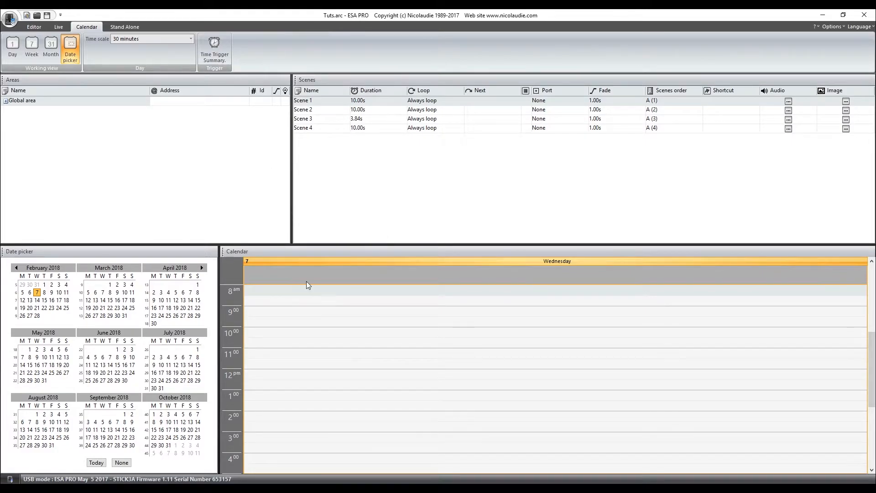
scroll(371, 274, down, 5)
scroll(368, 336, down, 2)
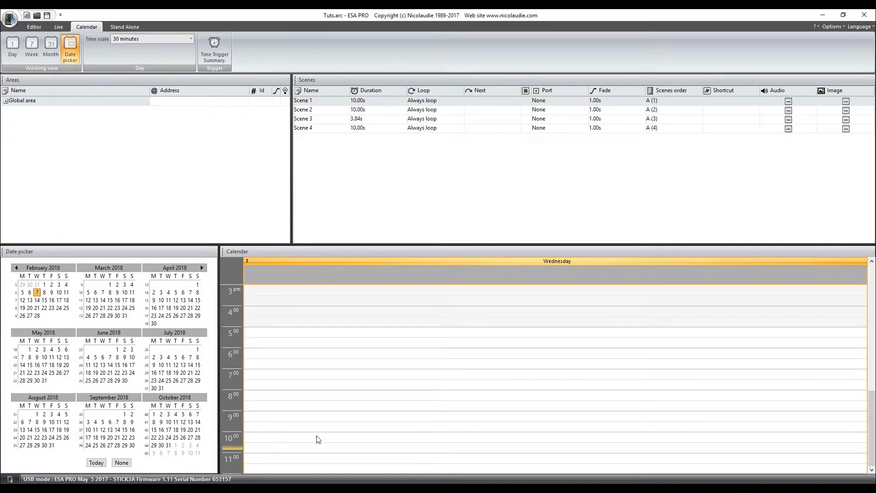
scroll(307, 337, up, 10)
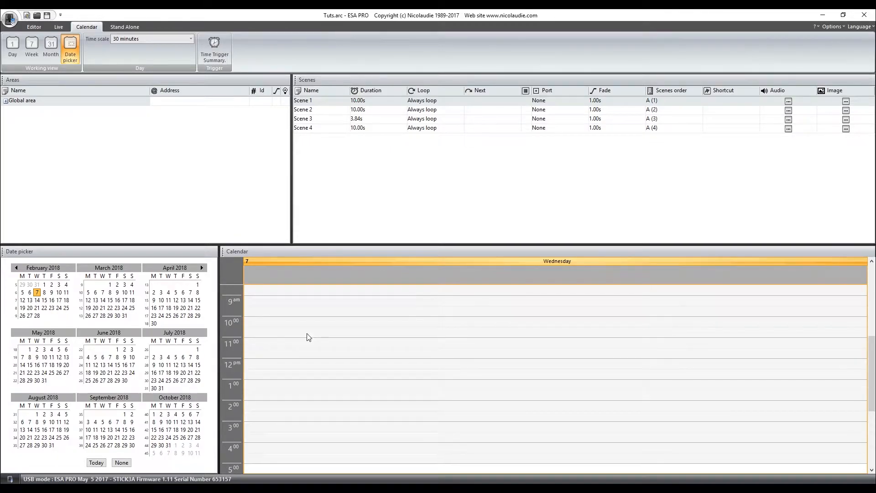
click(45, 292)
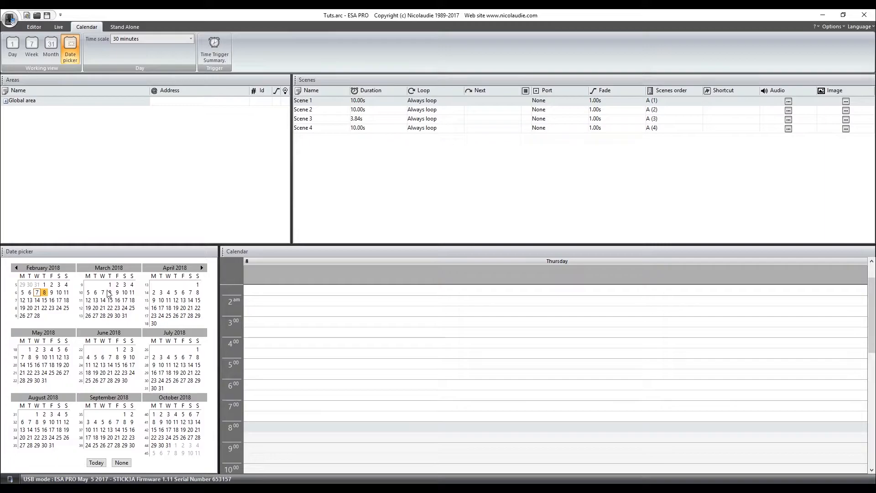
scroll(282, 325, up, 2)
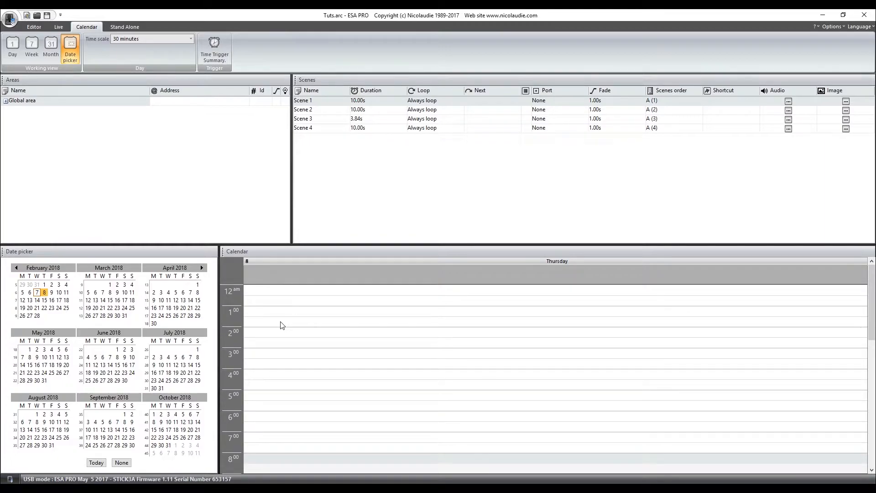
scroll(244, 293, down, 3)
scroll(244, 294, down, 15)
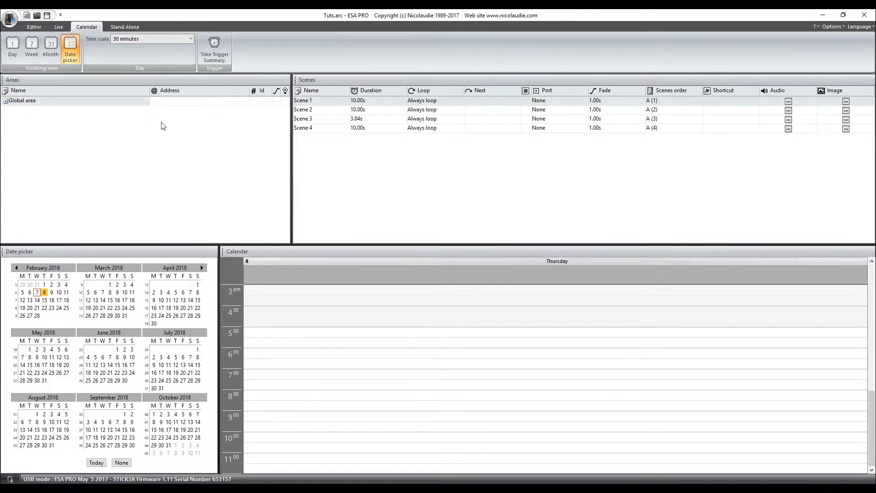
- Compare the day schedule at time scales of 60, 30 and 15 minutes, ending on 30 minutes
click(180, 42)
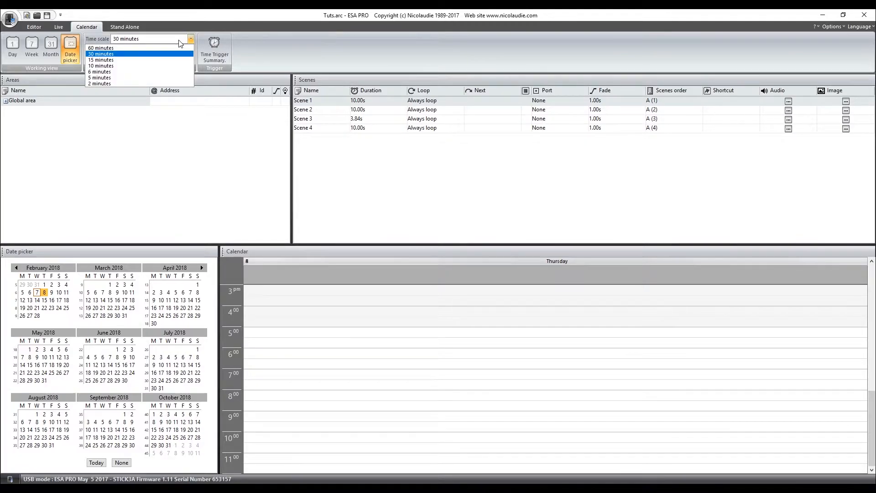
click(164, 50)
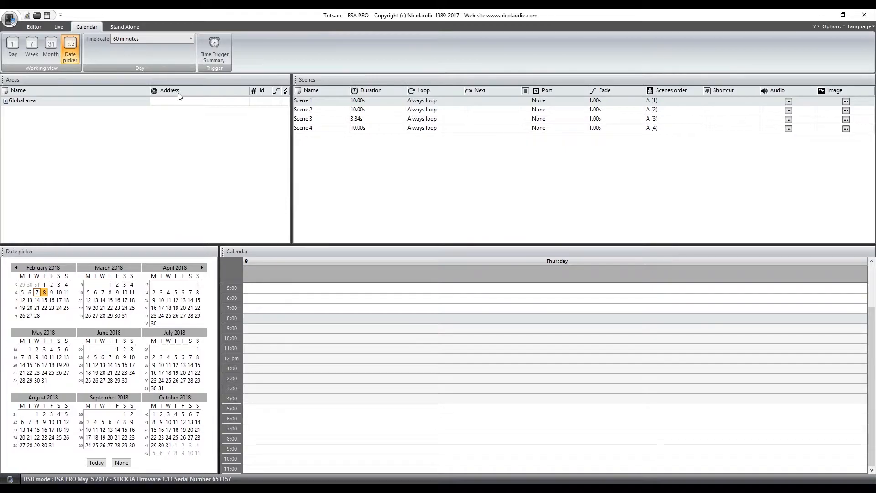
click(178, 40)
click(171, 55)
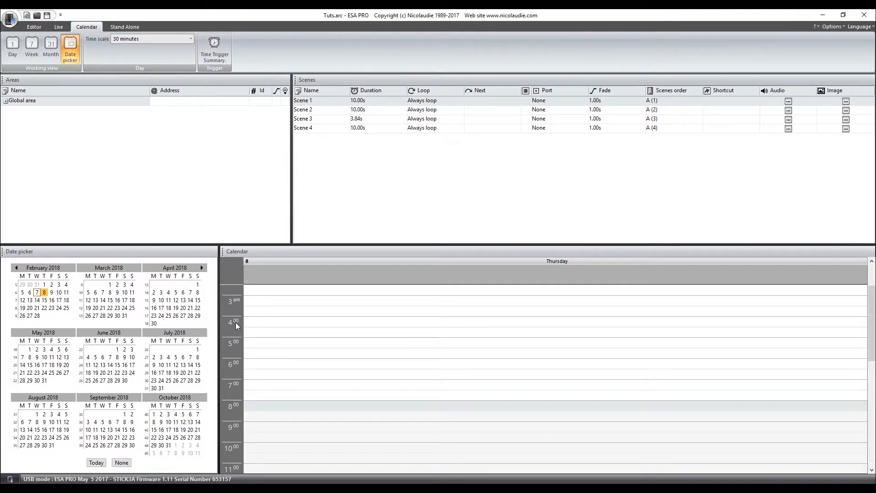
click(150, 39)
click(151, 61)
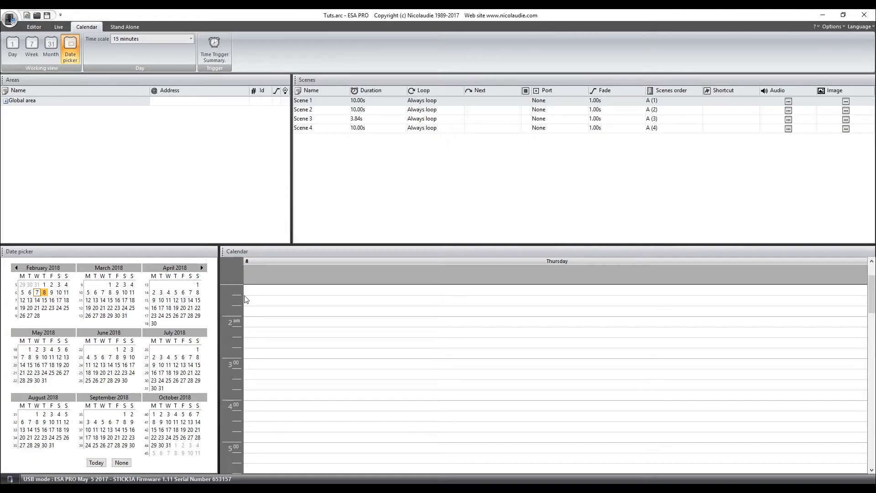
click(180, 39)
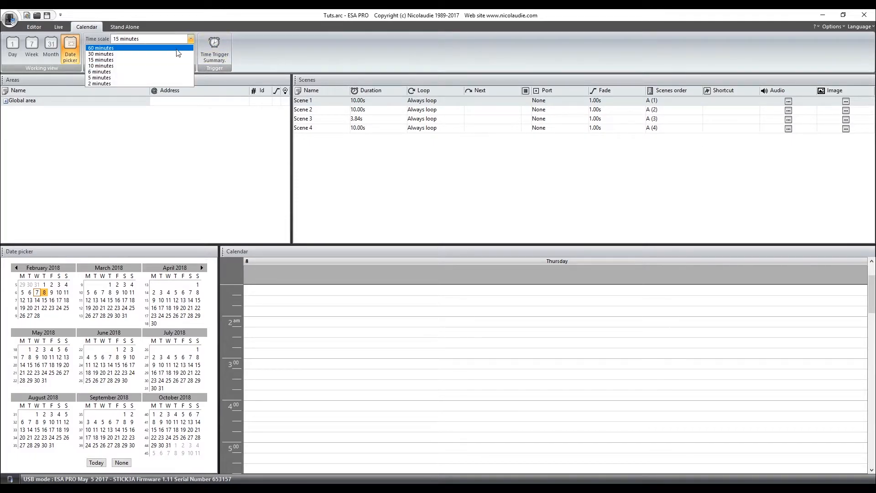
click(177, 49)
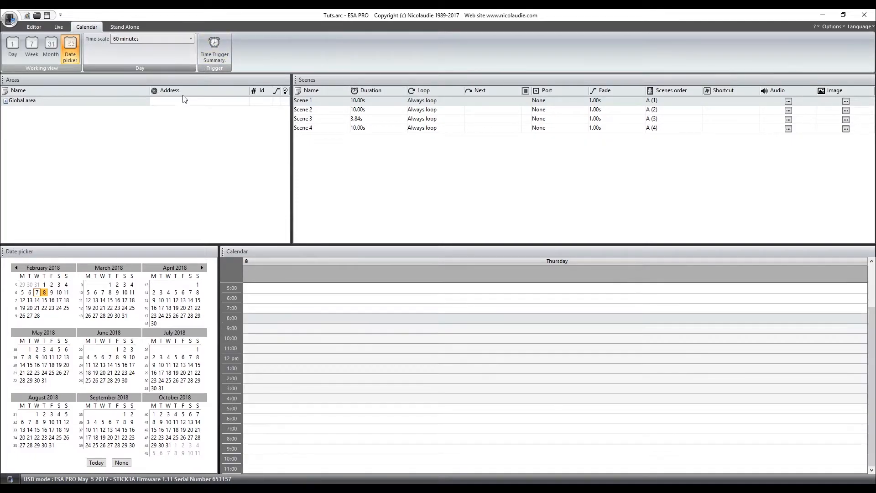
click(187, 38)
click(185, 54)
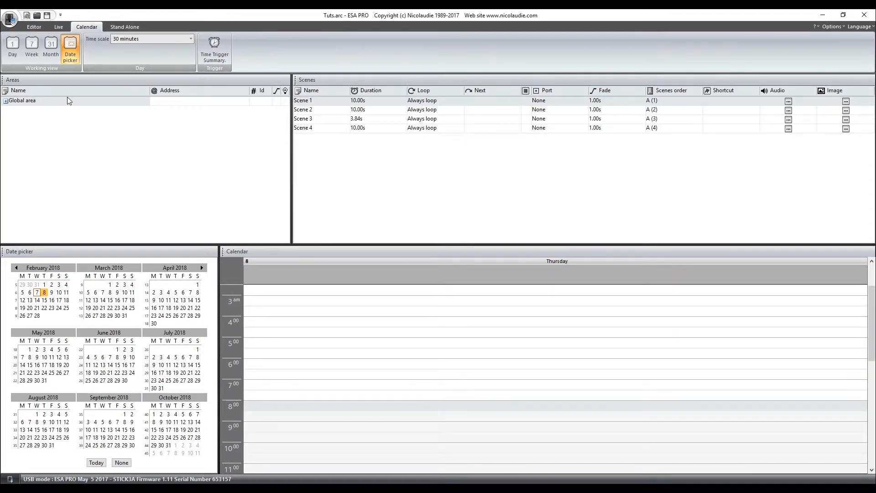
- View the calendar by month and by week, and return to the day view for February 8
click(45, 52)
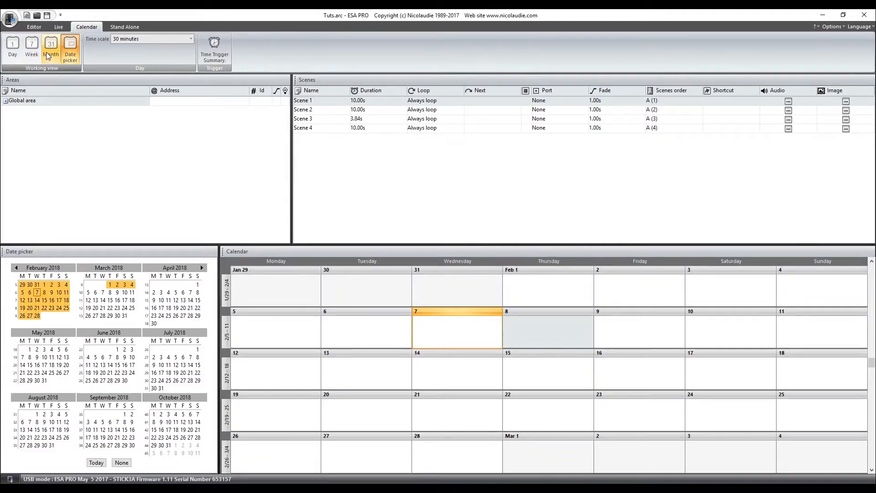
click(36, 55)
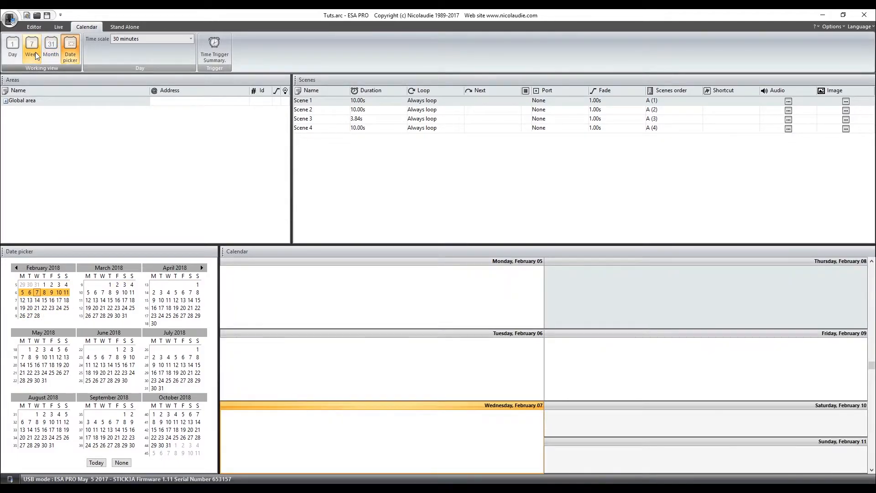
click(17, 47)
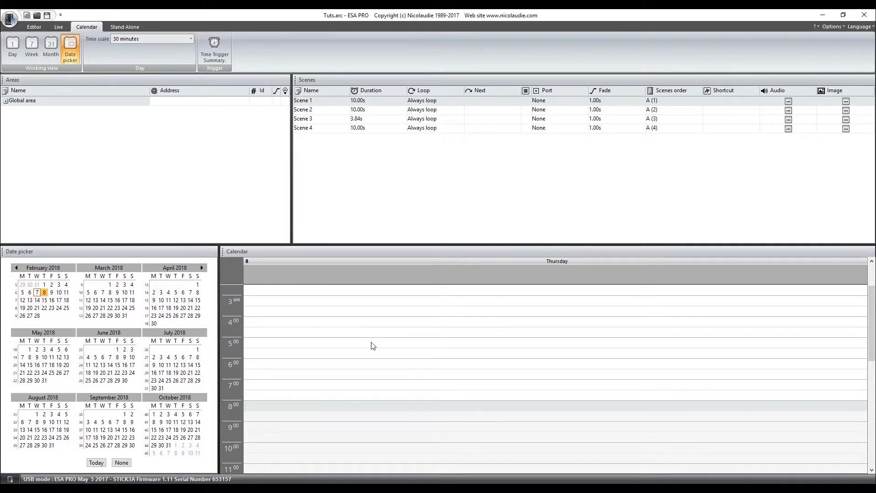
- Add Scene 2 to the Thursday, February 8 schedule at 6:00 am
scroll(455, 340, down, 2)
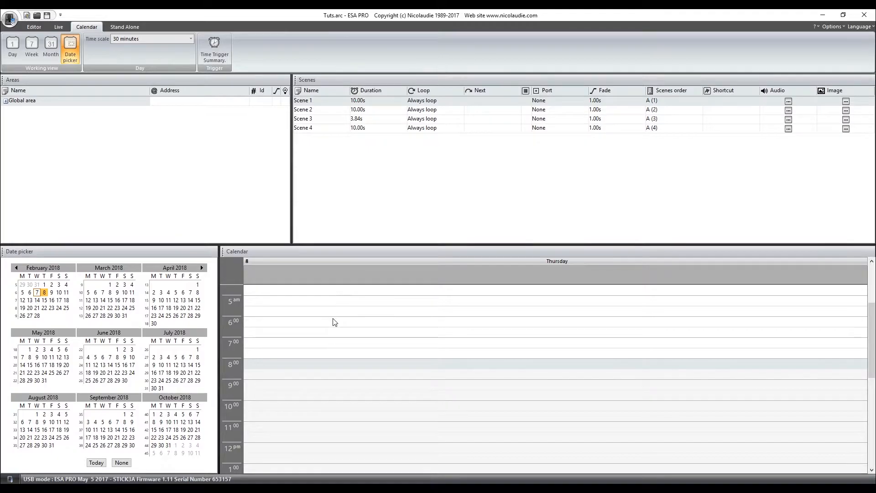
scroll(334, 322, down, 2)
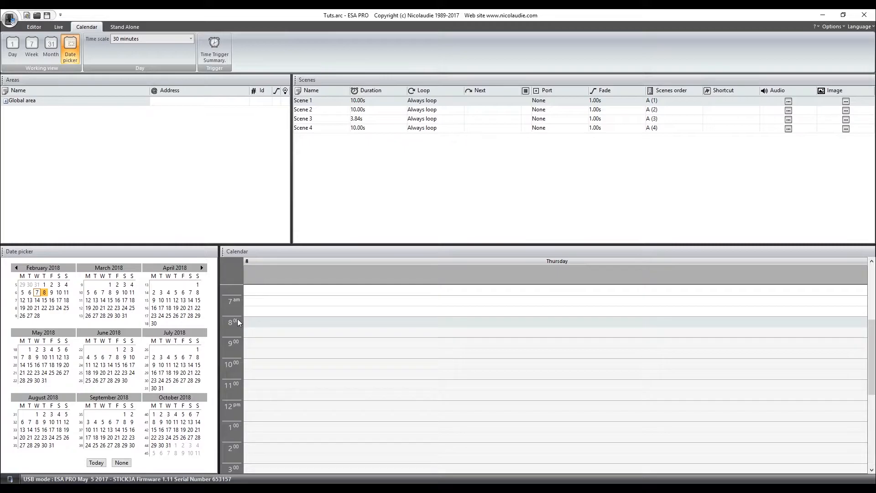
scroll(256, 326, down, 4)
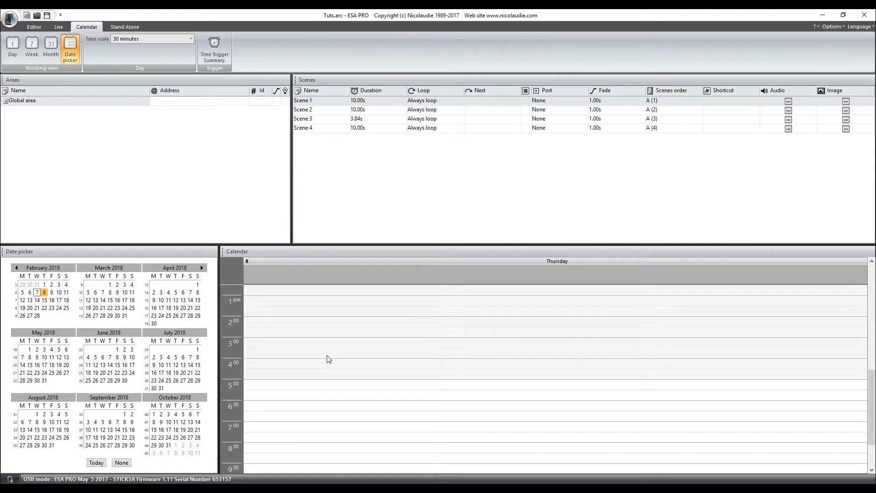
scroll(329, 359, up, 4)
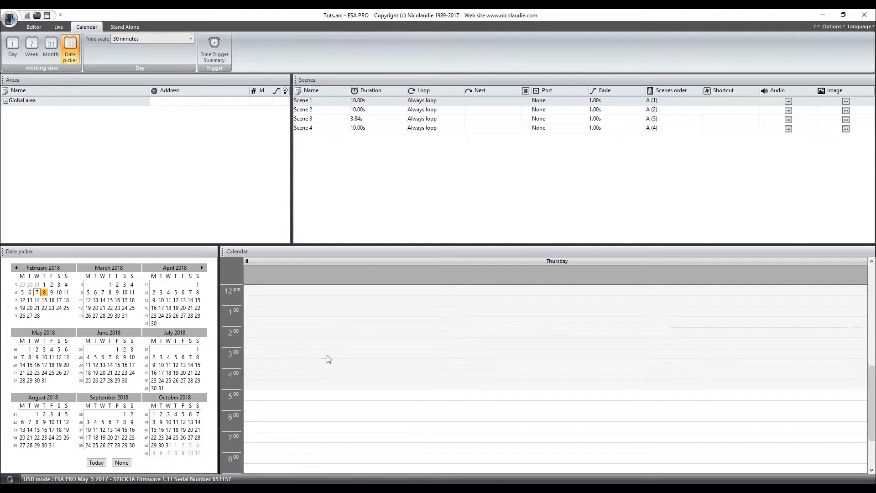
scroll(312, 341, up, 2)
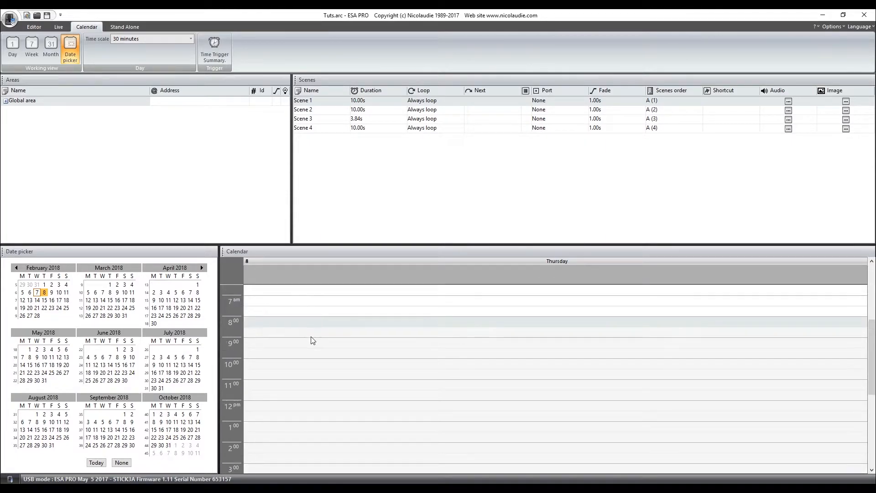
scroll(285, 377, down, 1)
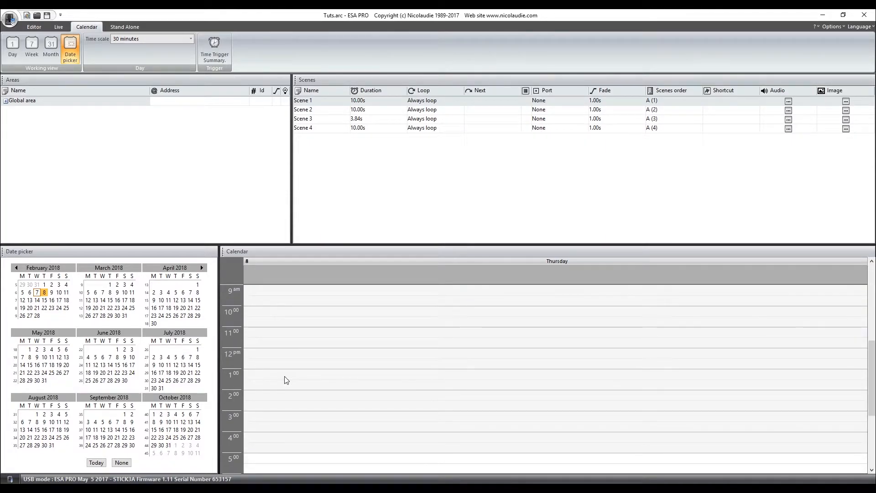
scroll(286, 378, up, 9)
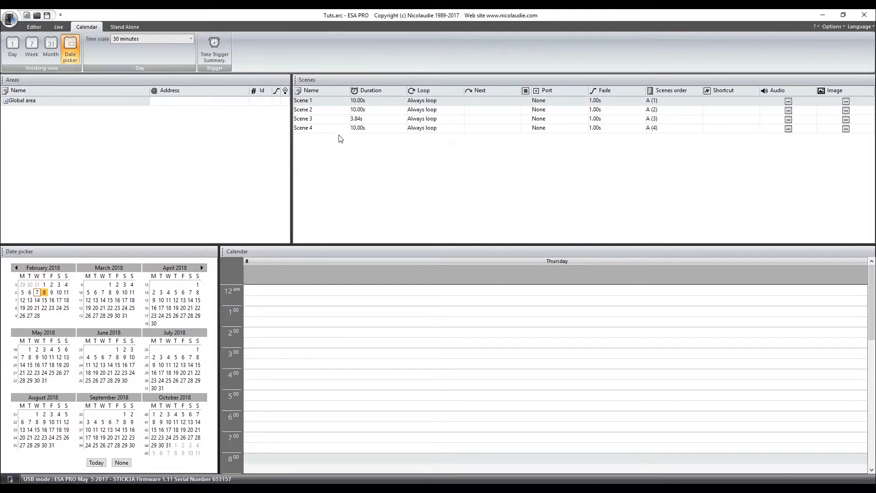
click(336, 112)
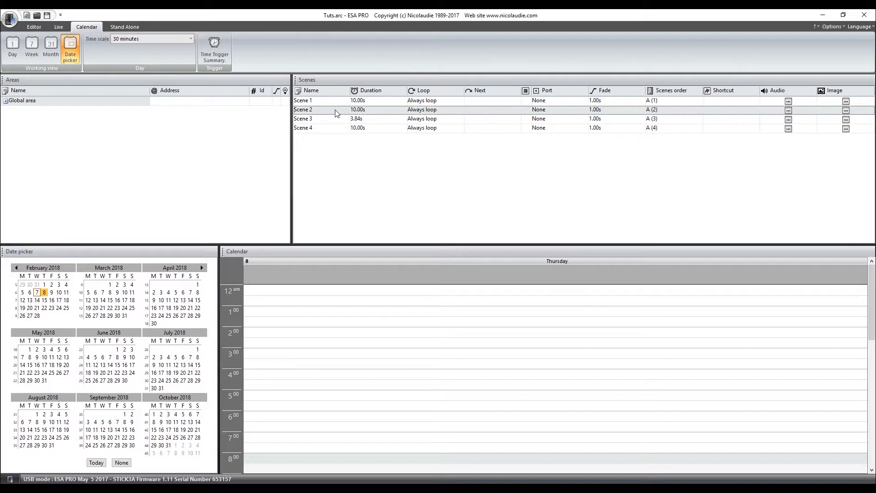
click(336, 111)
drag(335, 112, 272, 416)
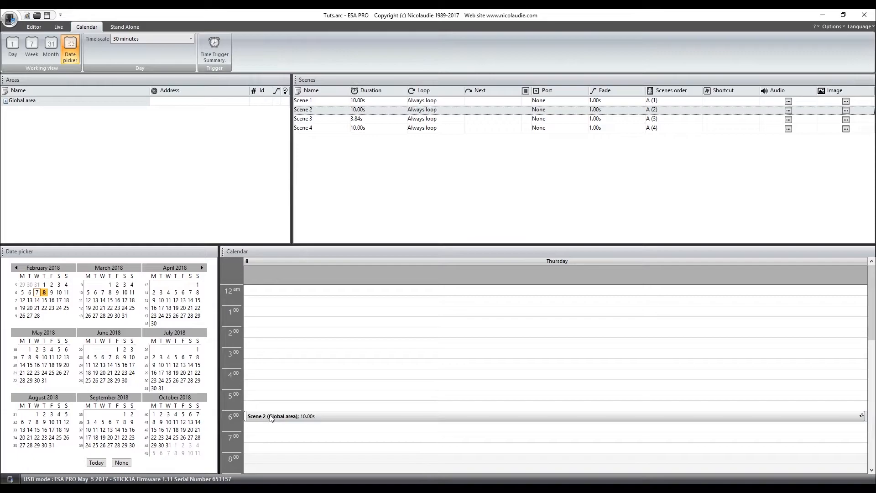
- Set the Scene 2 trigger to an appointed time of 06 h 05, occurring every day
double_click(332, 415)
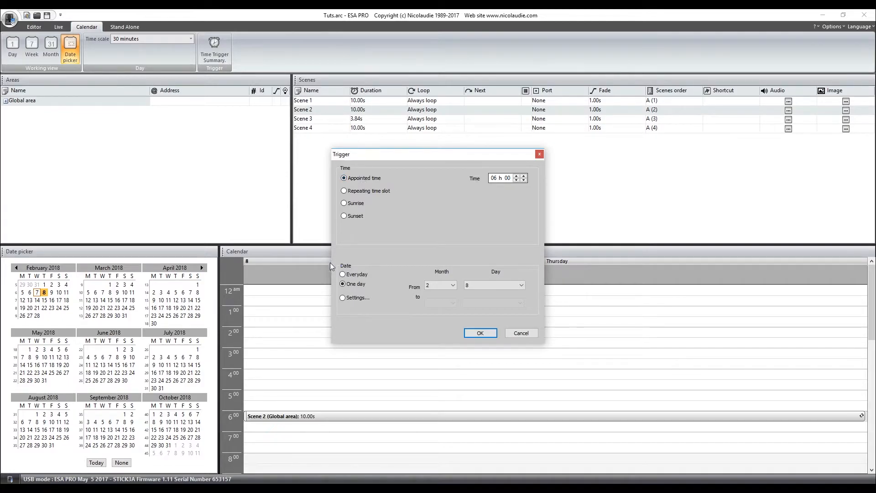
click(342, 274)
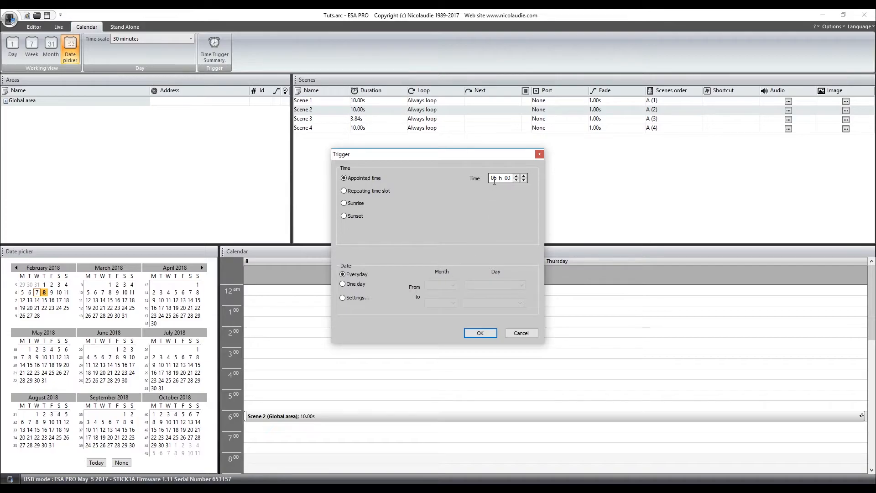
click(524, 176)
click(524, 176)
click(523, 176)
click(524, 176)
click(480, 333)
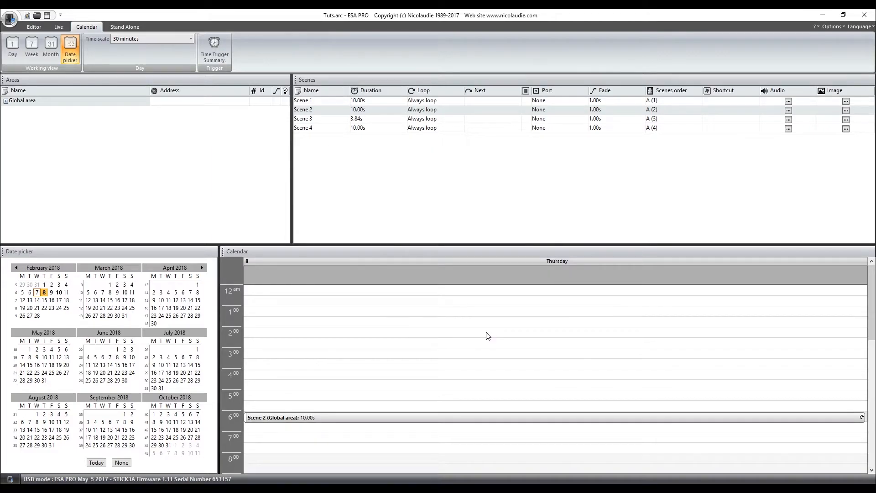
- Change the Scene 2 trigger's time type to Sunrise with an offset of 01 h 10
mouse_move(366, 417)
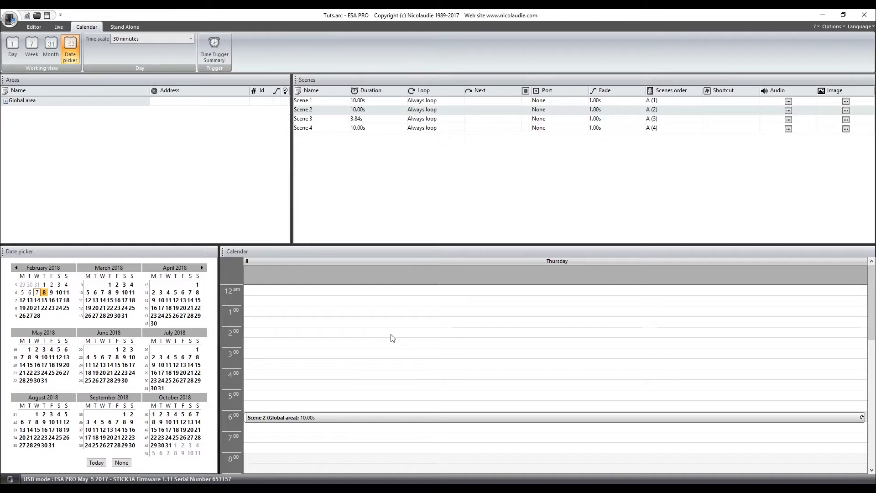
double_click(376, 418)
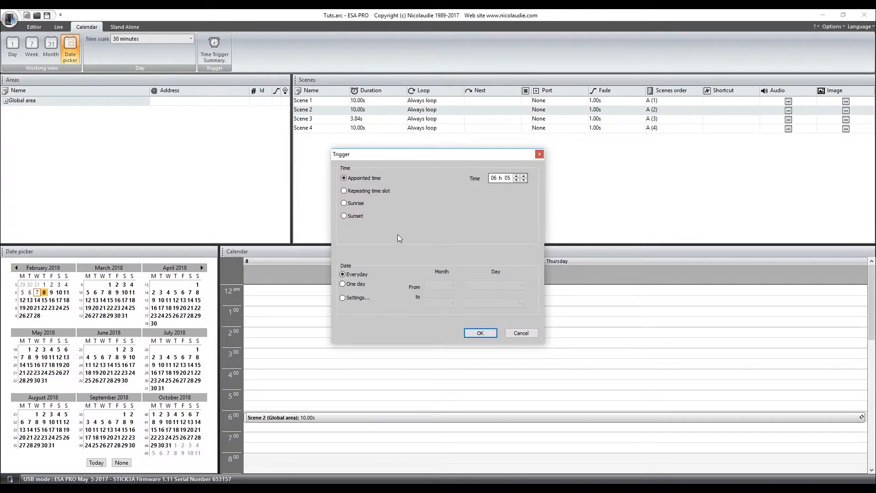
click(358, 203)
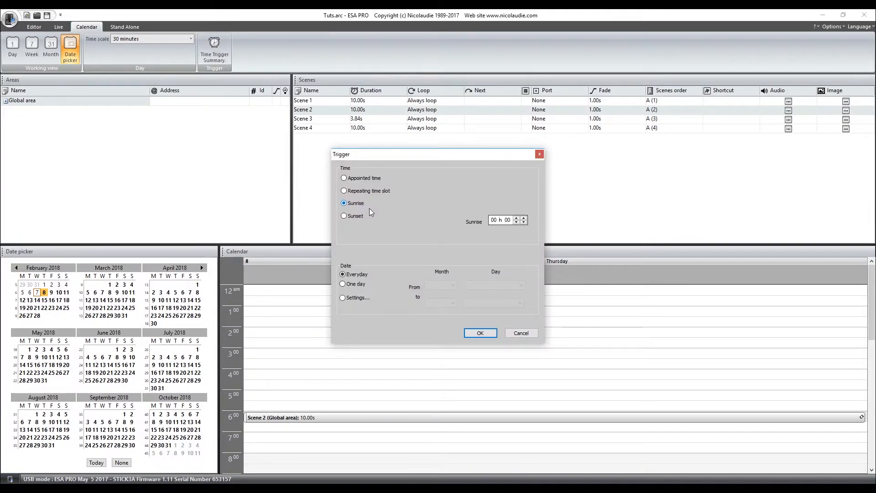
click(515, 218)
click(524, 219)
click(487, 337)
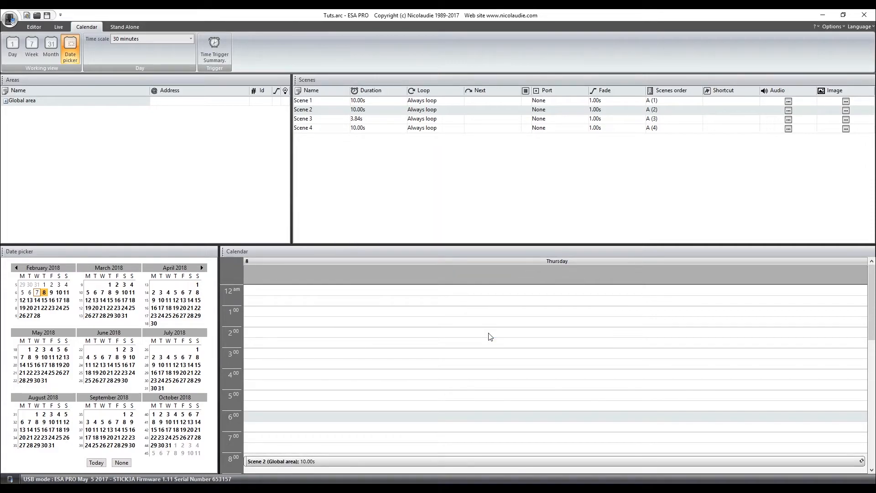
- Switch the Scene 2 trigger to a repeating time slot starting at 08 h 00
scroll(489, 336, down, 1)
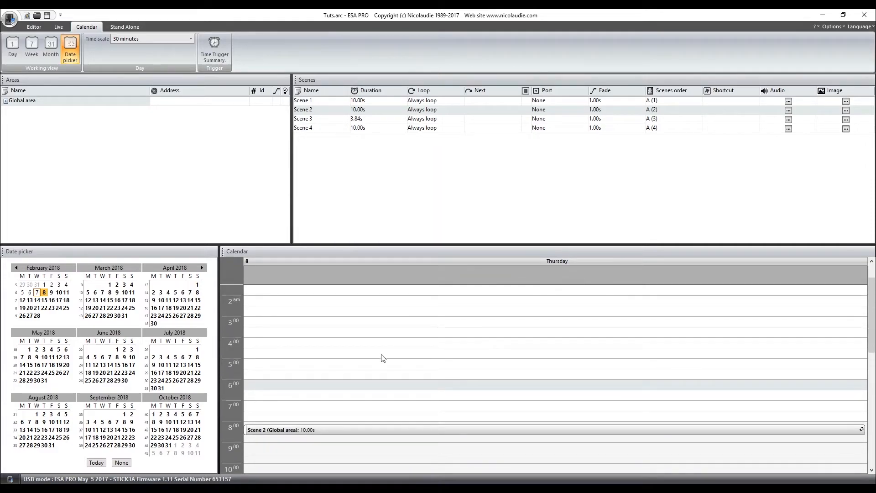
scroll(333, 381, down, 1)
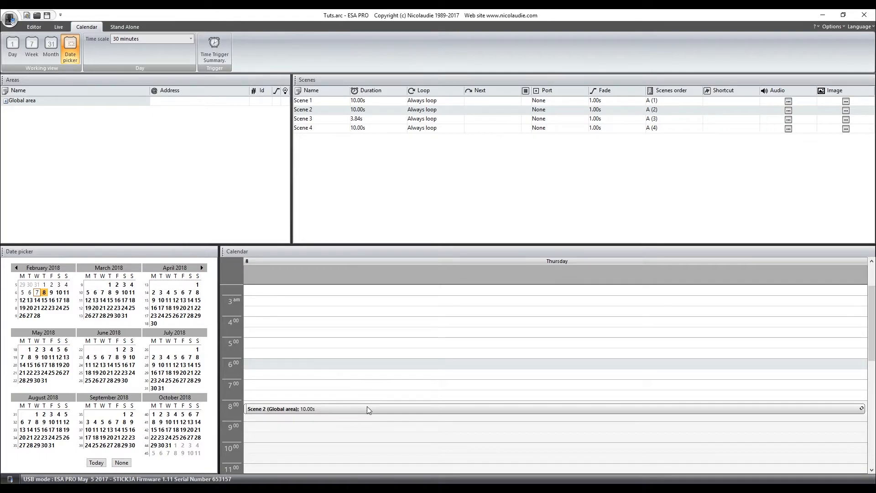
mouse_move(368, 413)
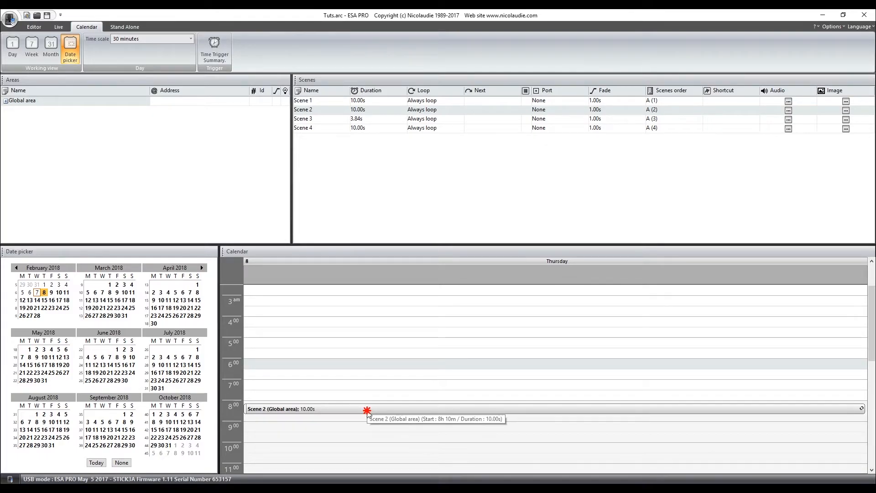
double_click(367, 409)
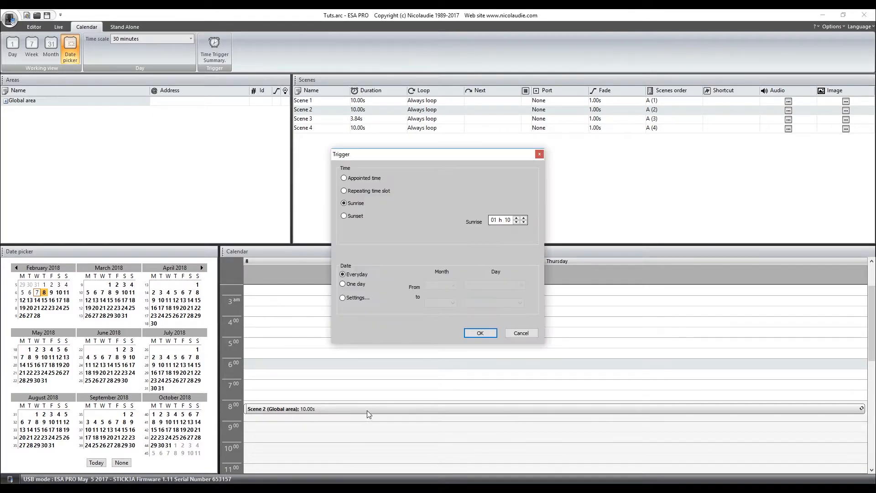
click(357, 190)
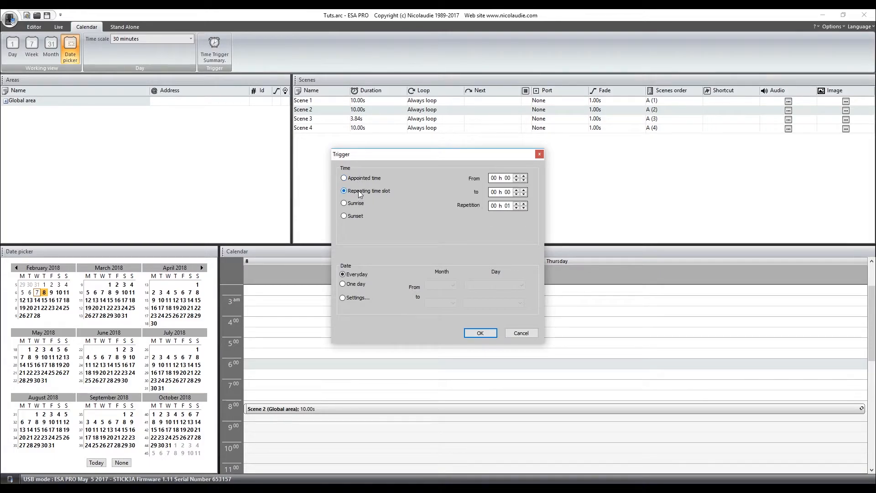
click(517, 176)
click(517, 176)
click(517, 176)
click(517, 176)
click(517, 177)
click(517, 176)
click(517, 176)
- End the repeating time slot at 10 h 00, increase its repetition interval and apply the trigger settings
click(517, 190)
click(517, 190)
click(517, 190)
click(517, 190)
click(517, 190)
click(517, 190)
click(517, 191)
click(517, 195)
click(517, 195)
click(516, 203)
click(470, 333)
- Check the Scene 2 time slot on February 9, 11, 12 and 15, and return to February 8
scroll(407, 347, down, 1)
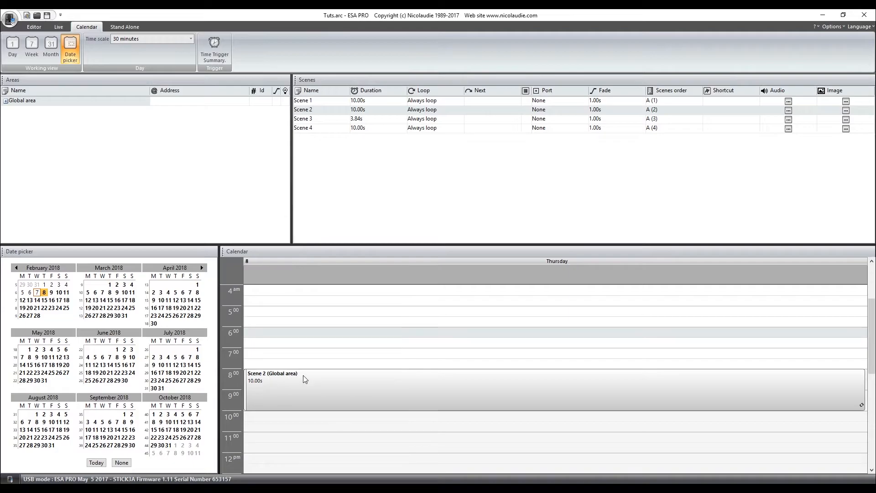
click(52, 293)
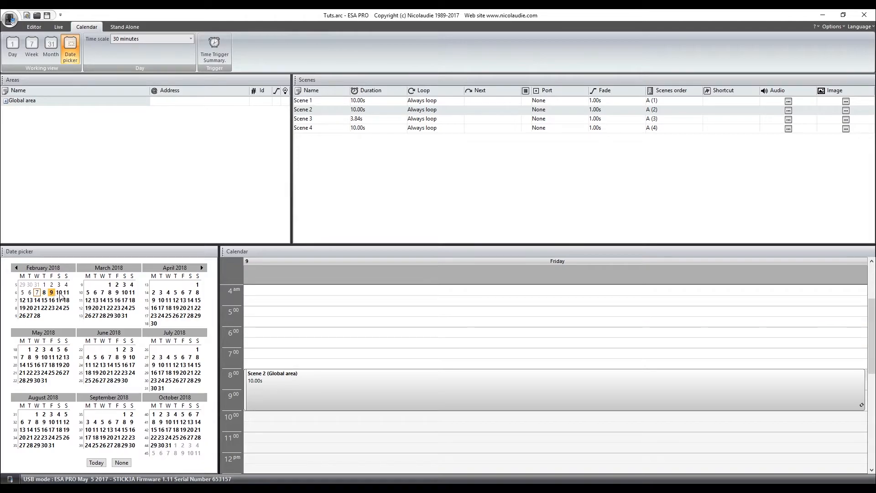
click(67, 293)
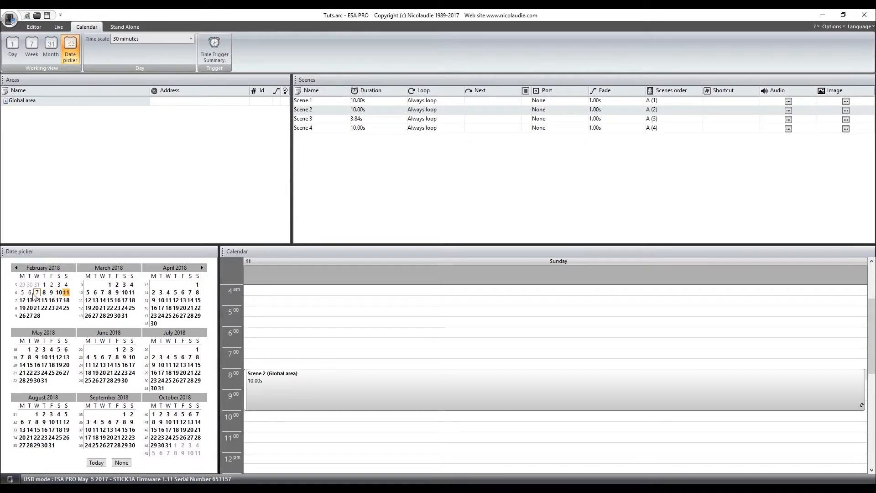
click(22, 301)
click(44, 300)
click(45, 293)
click(51, 292)
click(44, 292)
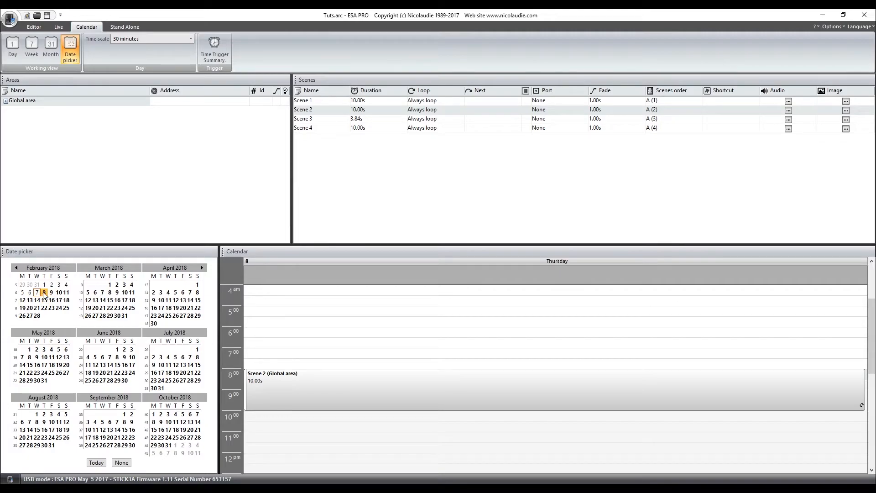
- Limit the Scene 2 trigger's date to one day, month 2, day 10
double_click(431, 382)
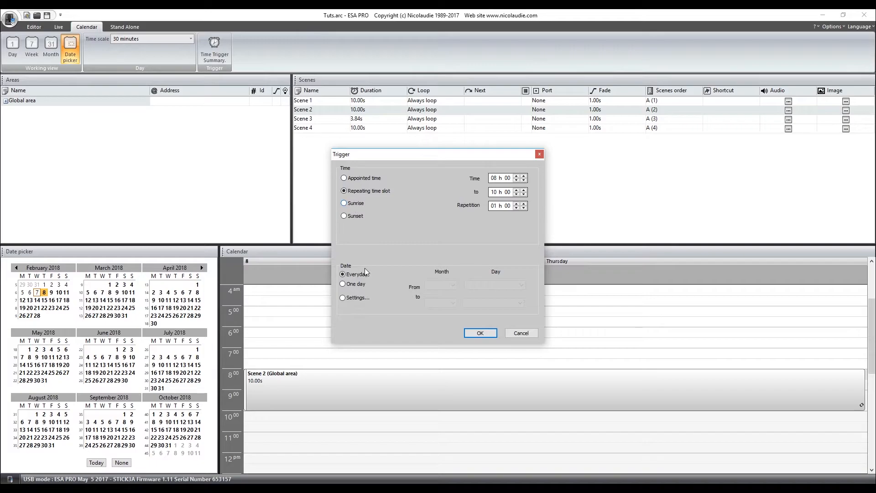
click(360, 285)
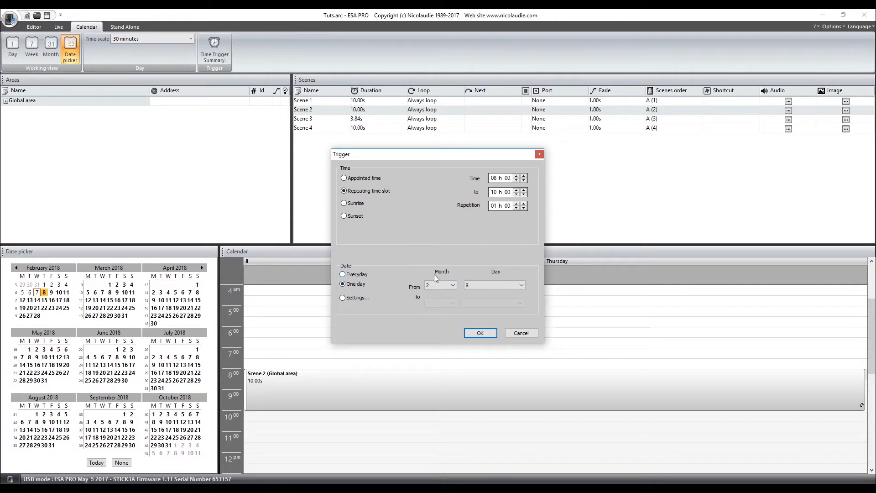
click(481, 286)
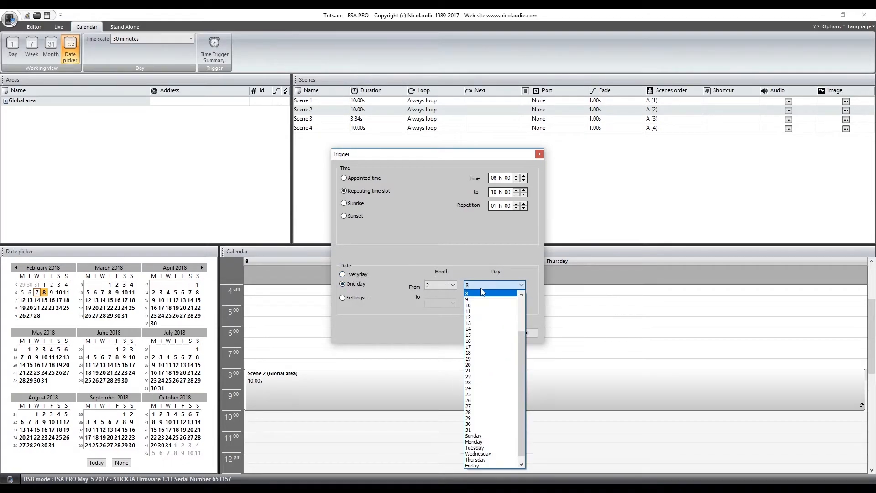
click(480, 306)
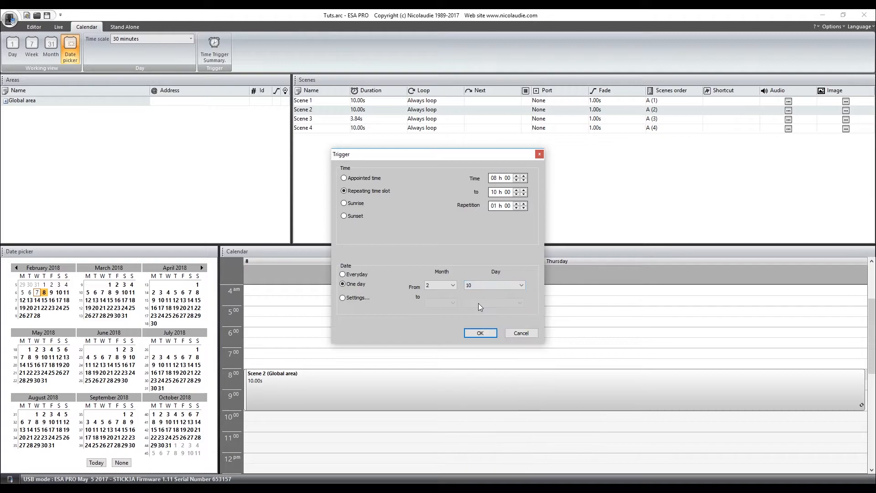
- Set the Scene 2 trigger's date range from month 2, day 8 to month 2, day 10 and apply it
click(356, 299)
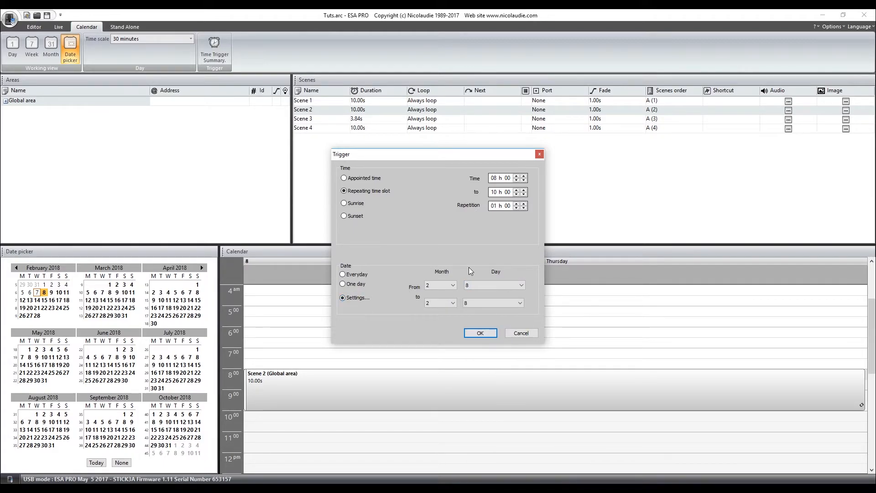
click(470, 303)
click(469, 322)
click(489, 332)
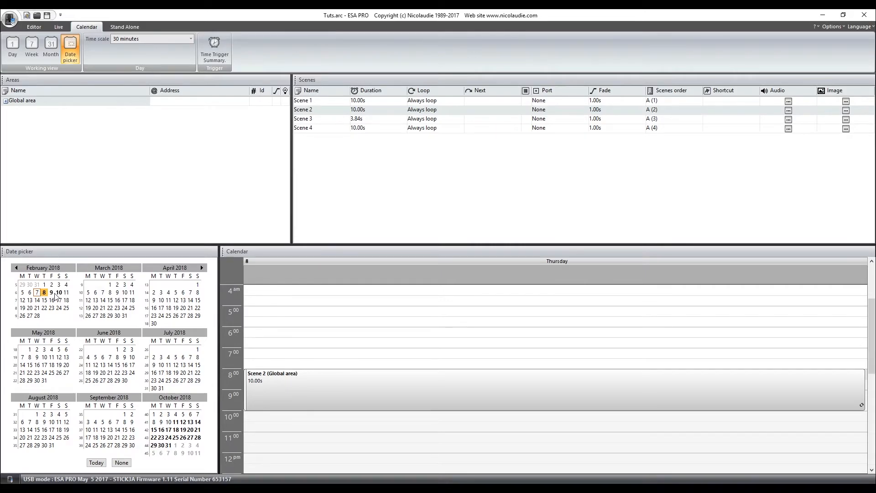
- Change the Scene 2 trigger to an appointed time of 08 h 00 on every day and apply it
double_click(328, 384)
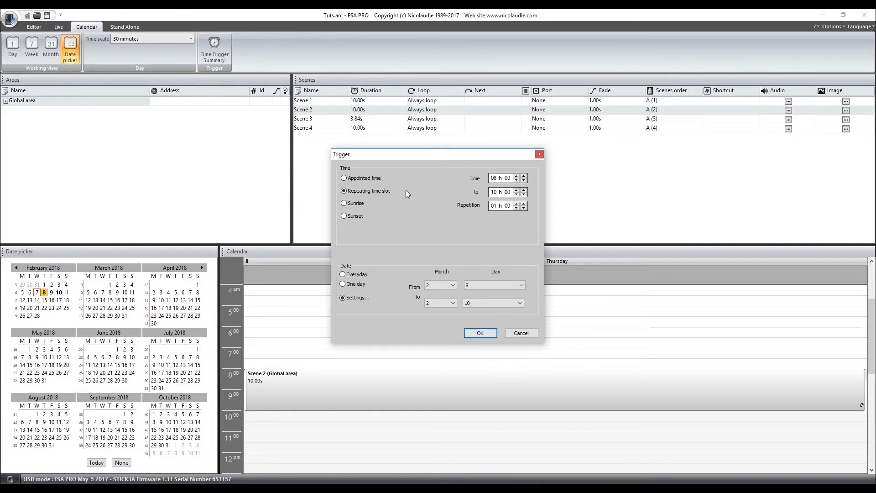
click(363, 177)
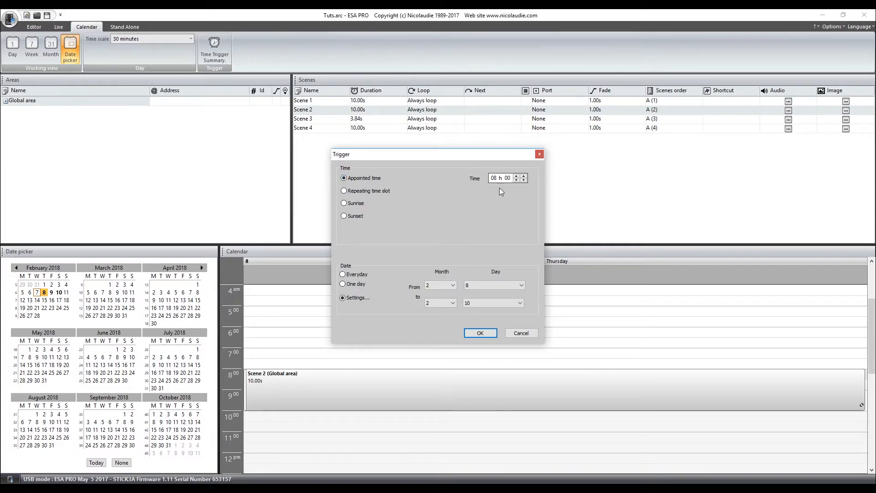
click(356, 283)
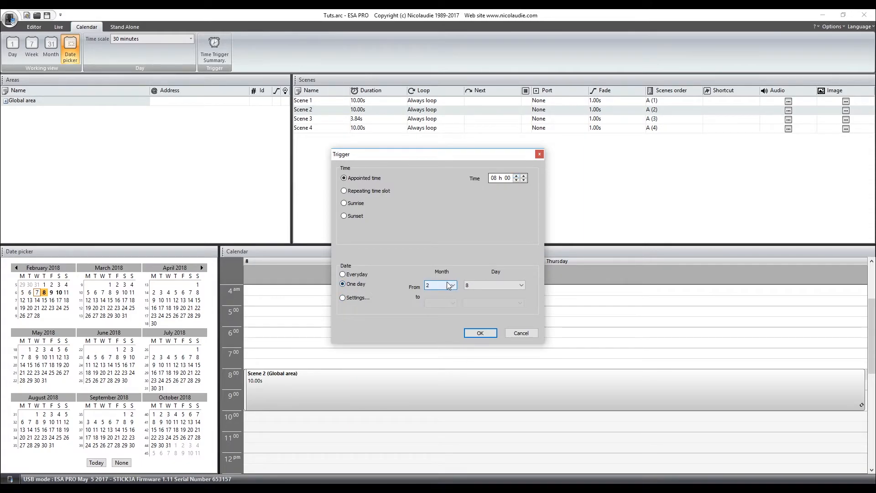
click(499, 288)
click(357, 276)
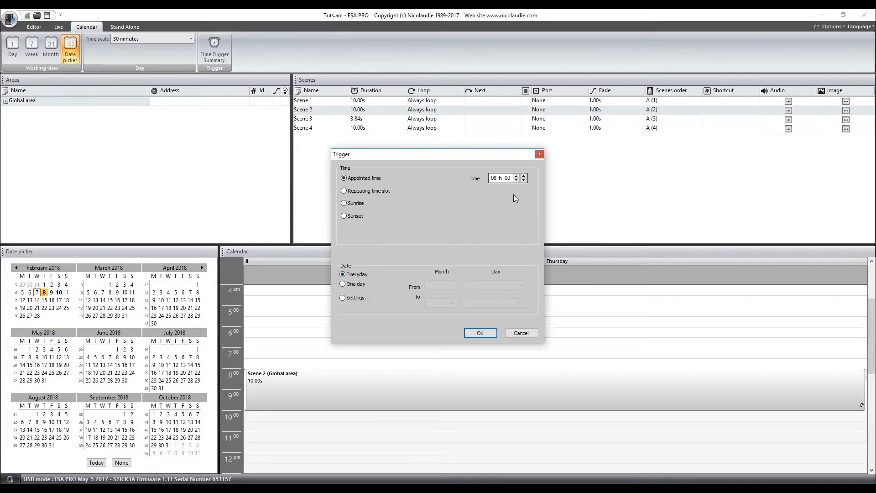
click(486, 334)
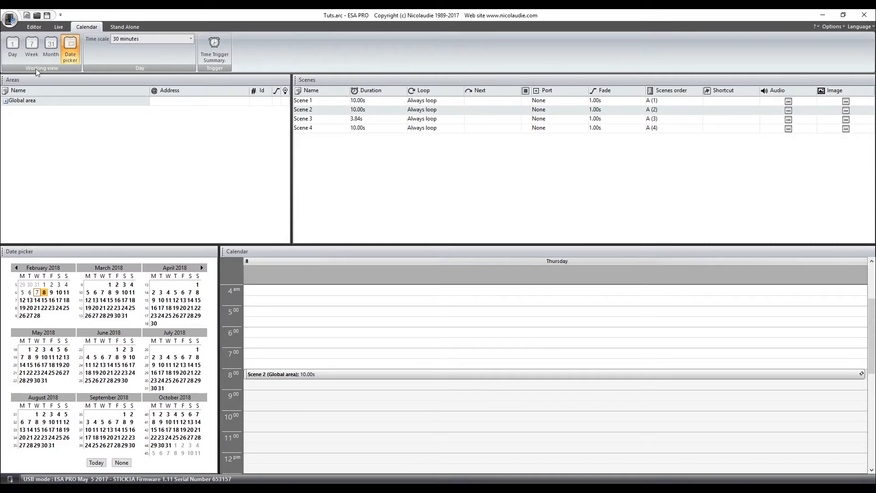
- Create a new scene in the editor and move it below Scene 4 at the end of the scene list
click(30, 26)
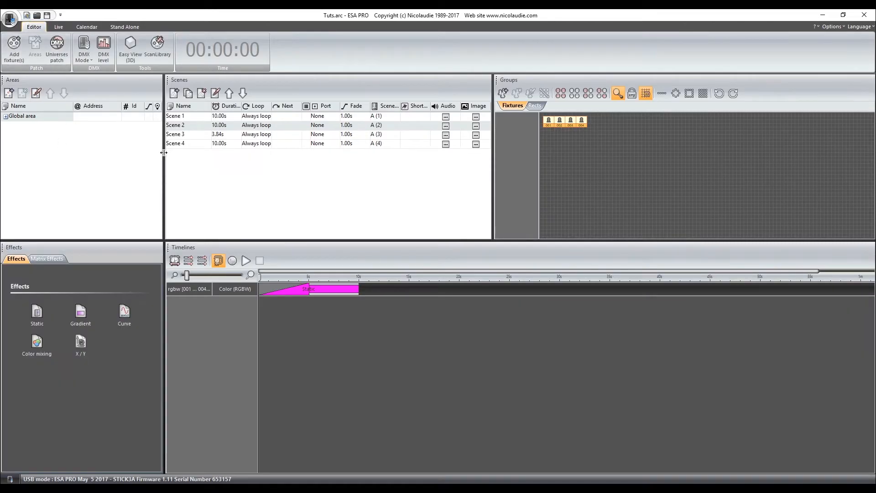
click(184, 167)
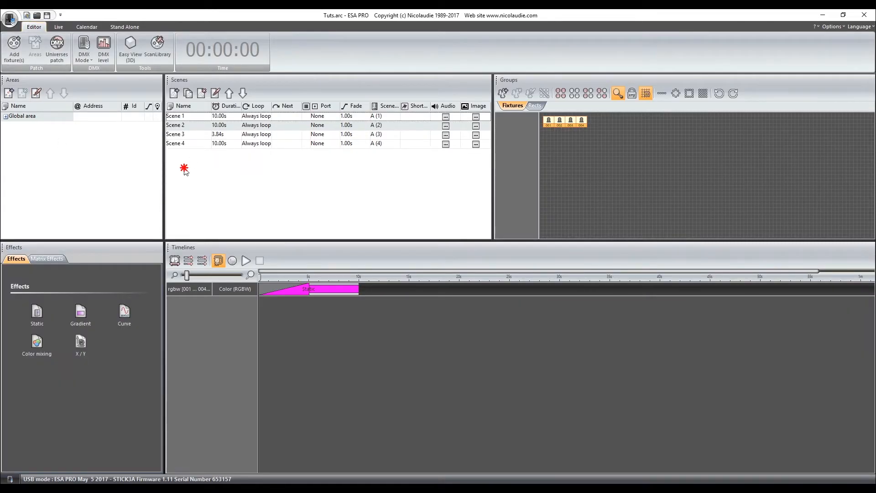
click(177, 93)
click(176, 138)
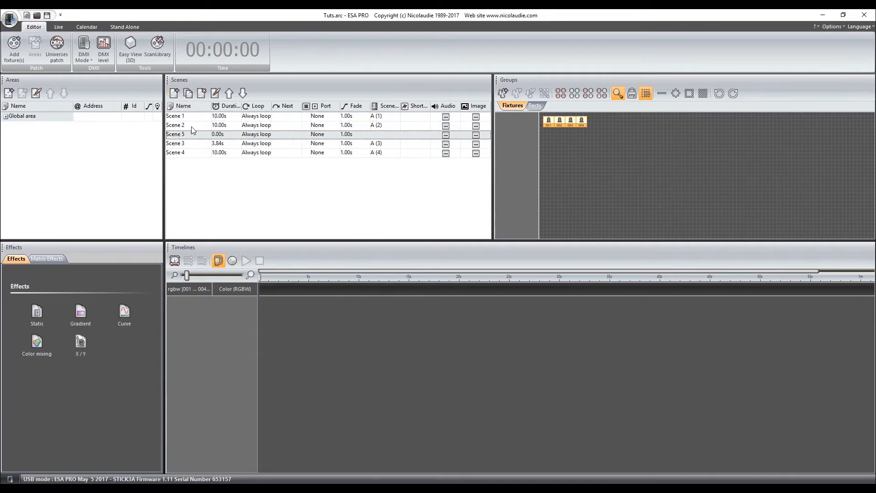
click(242, 96)
click(242, 96)
- Rename the new scene as OFF
click(187, 153)
key(BackSpace)
key(BackSpace)
key(BackSpace)
key(BackSpace)
key(BackSpace)
key(BackSpace)
text(OFF)
key(Return)
- Add a static black colour effect to the OFF scene's timeline with R, G, B and W at 0 and a partial fade-in
drag(36, 312, 271, 296)
drag(471, 222, 471, 265)
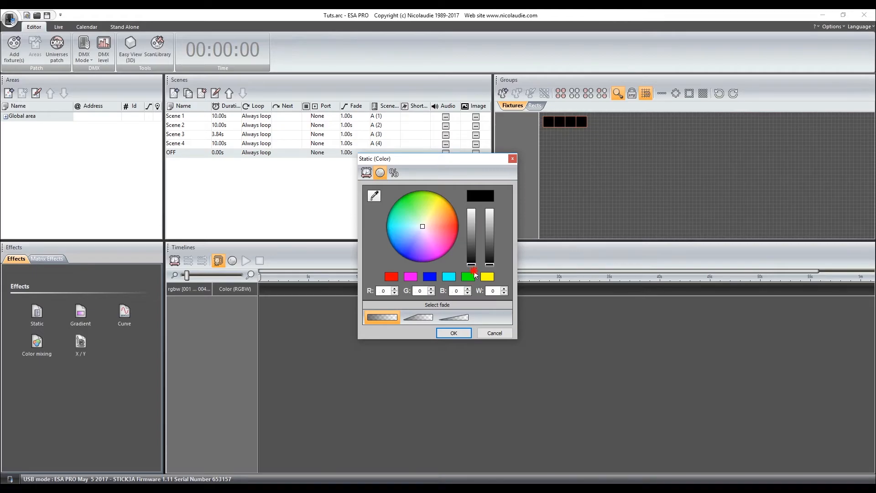
click(423, 319)
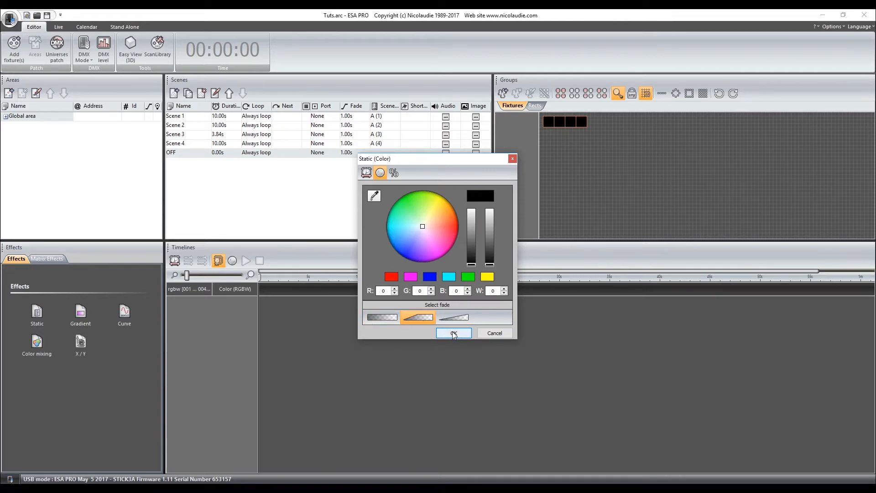
click(453, 334)
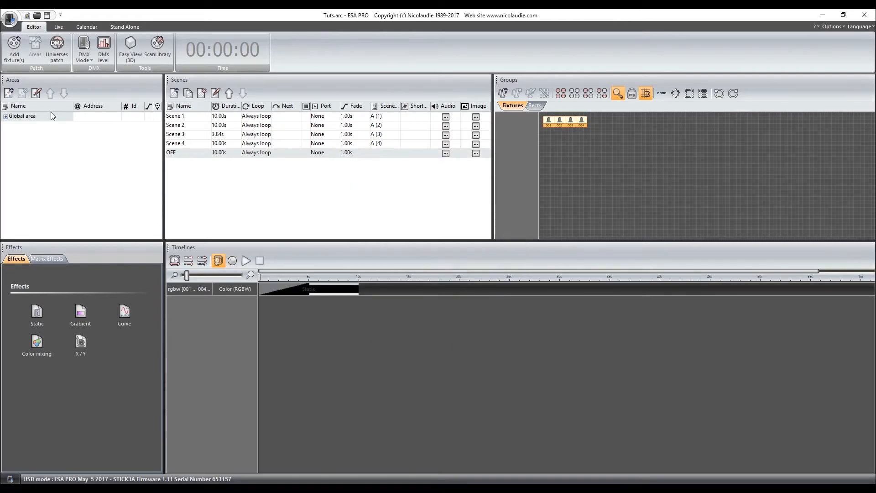
- Test Scene 2, Scene 3 and the OFF scene in live playback
click(64, 26)
click(38, 307)
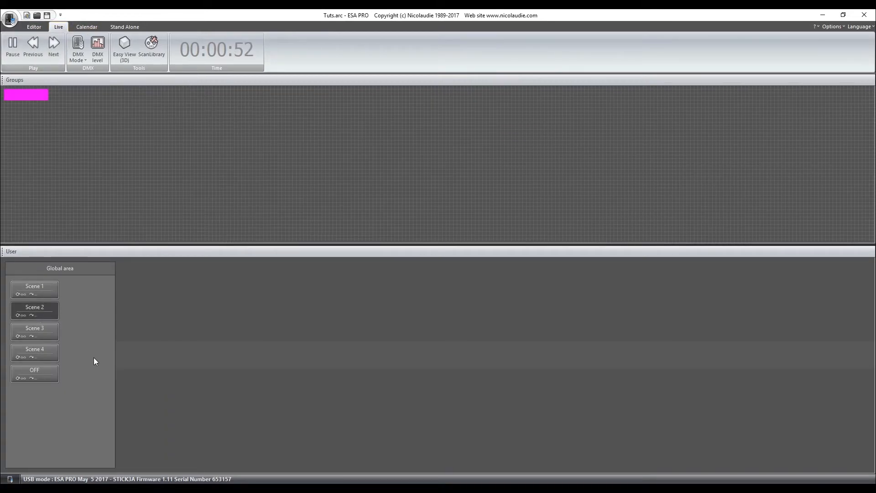
click(48, 334)
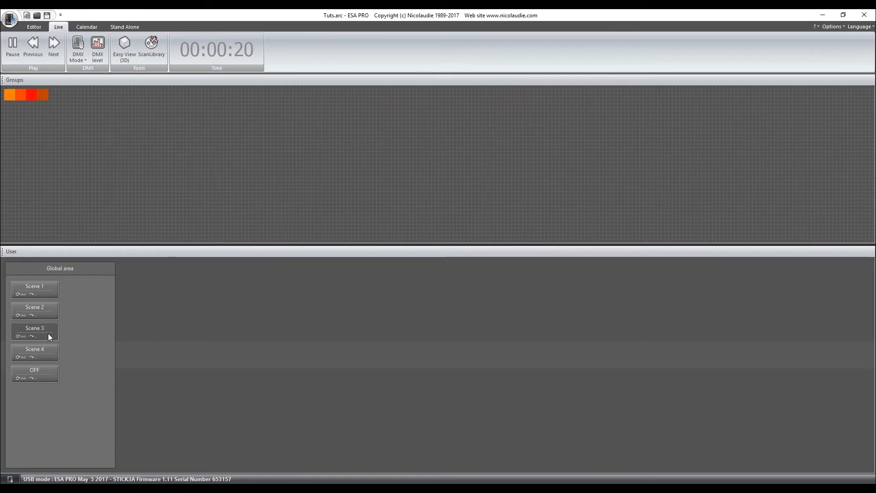
click(38, 376)
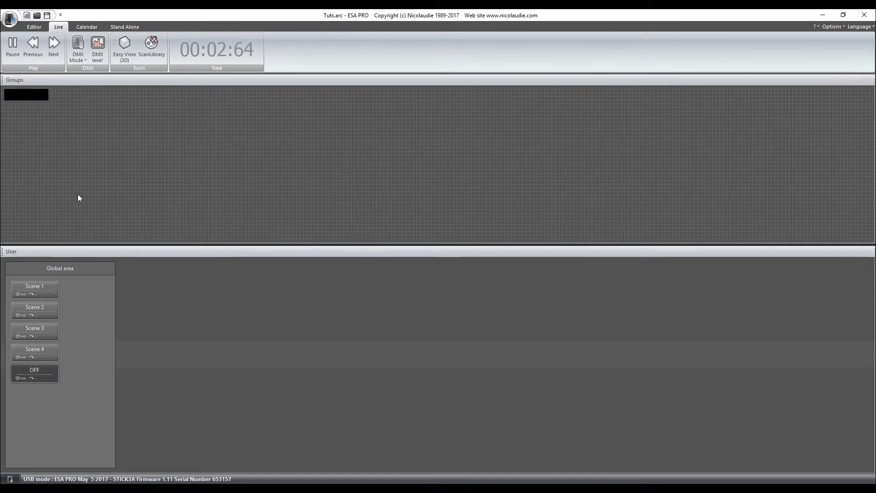
click(43, 378)
- Place the OFF scene on the February 8 calendar at 10 h 30
click(126, 27)
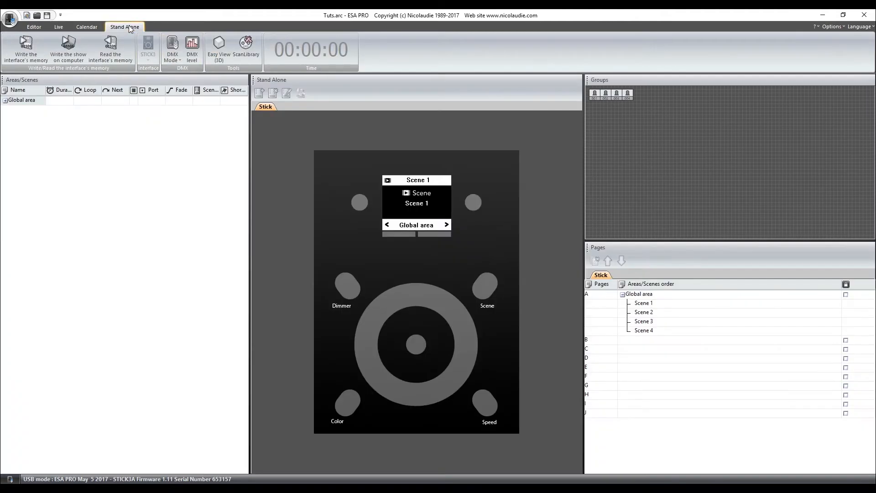
click(92, 29)
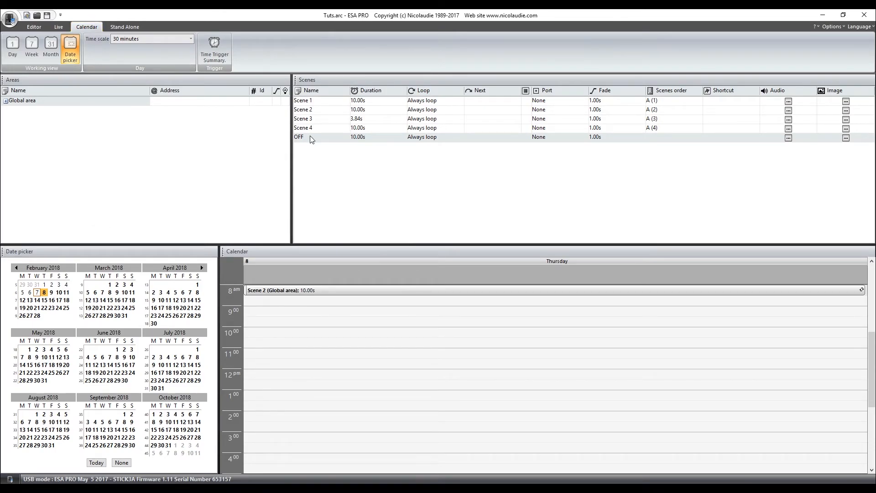
drag(312, 139, 294, 339)
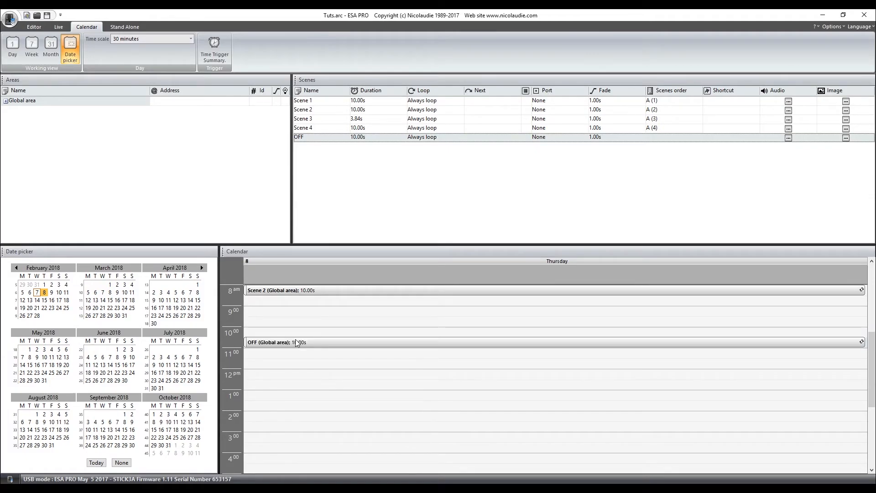
- Set the Scene 2 trigger to Sunset on every day and apply it
double_click(376, 290)
click(356, 217)
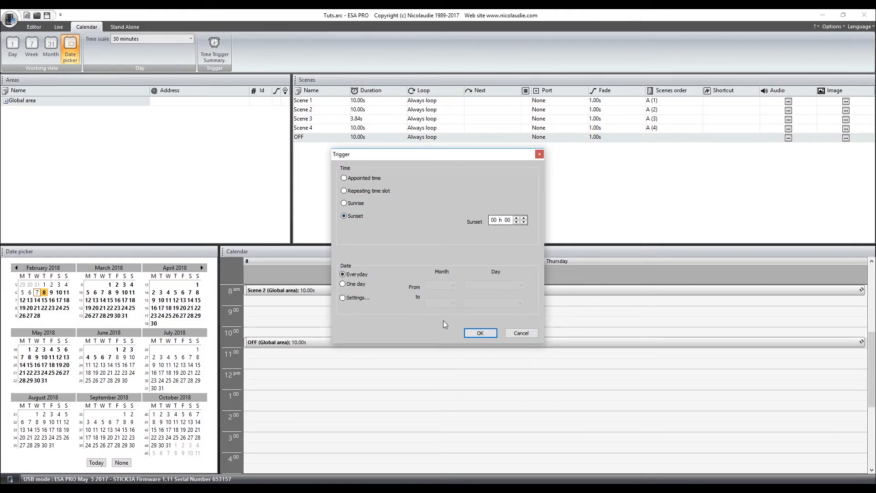
click(488, 334)
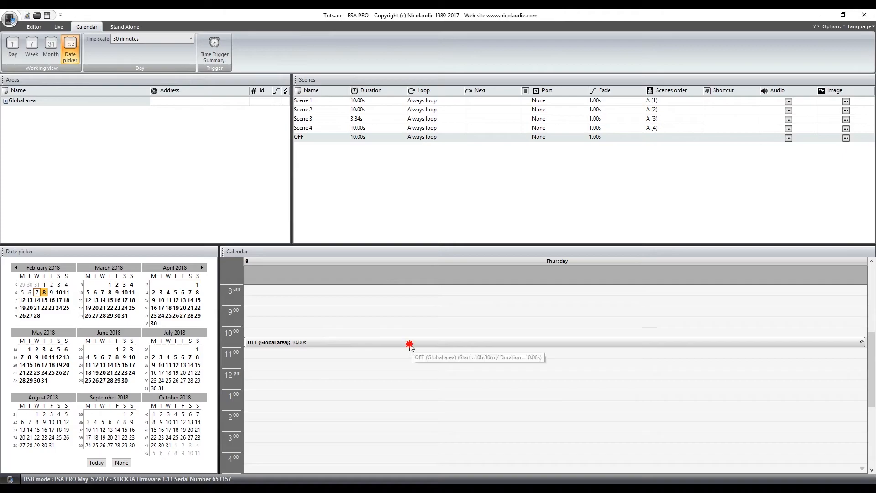
- Set the OFF scene's trigger to Sunrise on every day and apply it
double_click(404, 342)
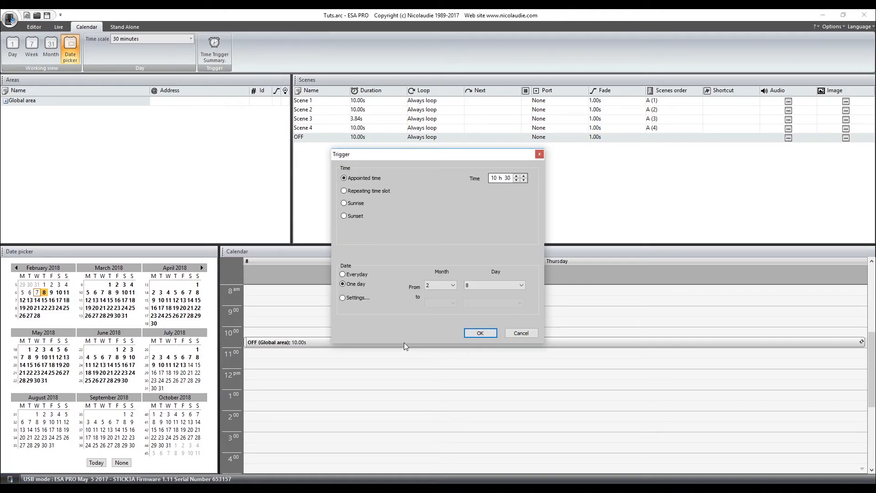
click(360, 203)
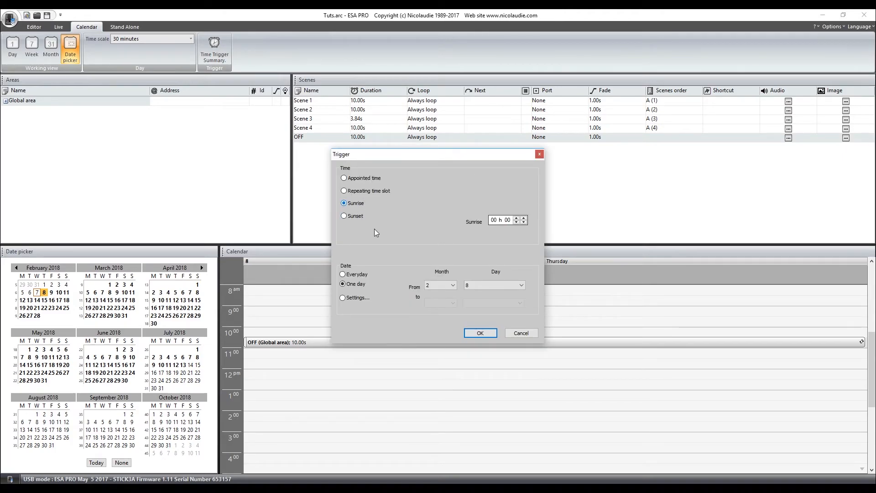
click(357, 274)
click(479, 333)
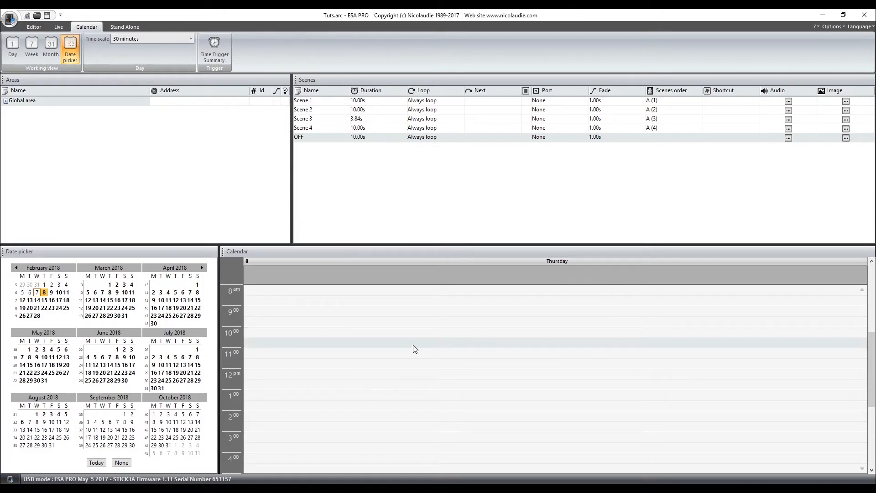
- Check the start times of the OFF and Scene 2 triggers on the February 8 calendar
scroll(413, 349, up, 4)
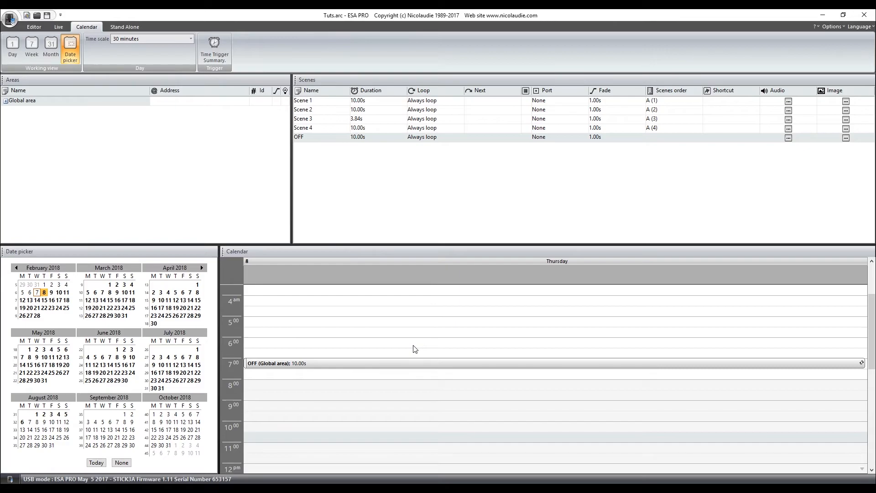
mouse_move(352, 363)
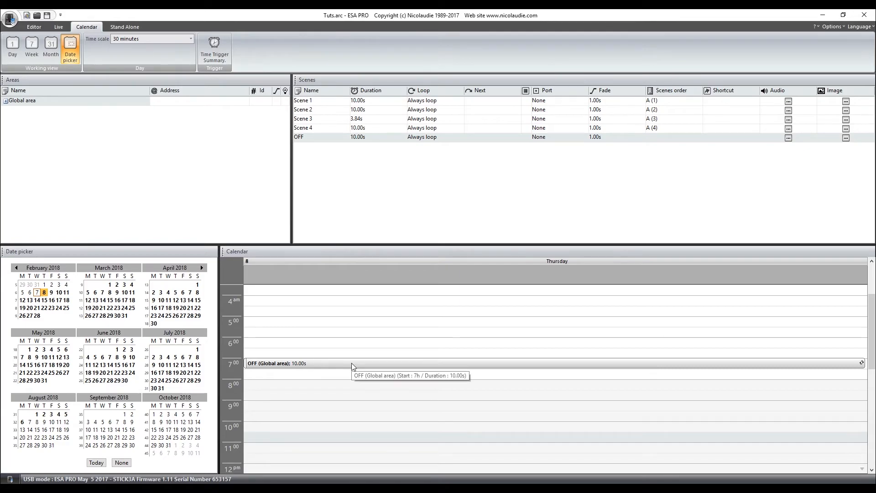
scroll(352, 365, down, 11)
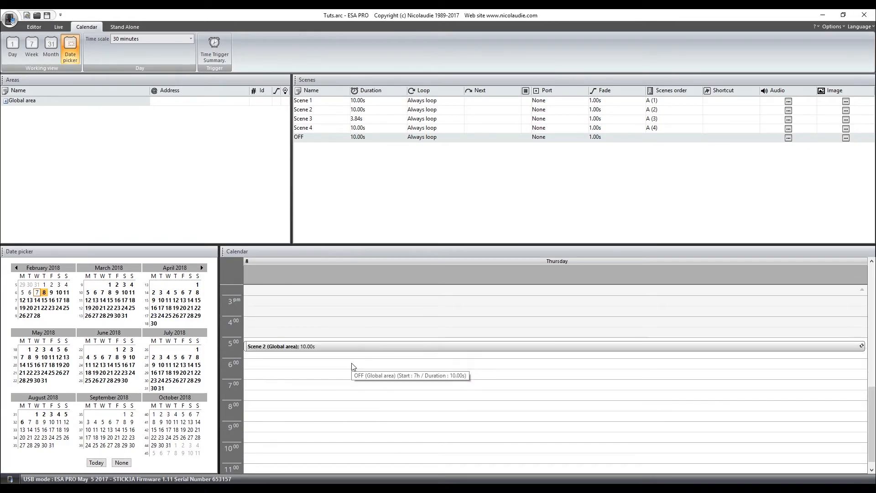
mouse_move(336, 346)
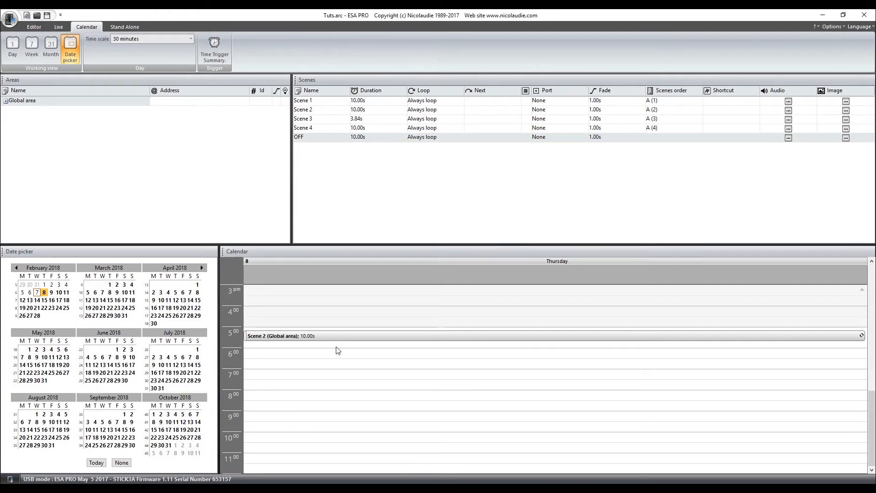
scroll(336, 350, up, 3)
scroll(337, 350, up, 4)
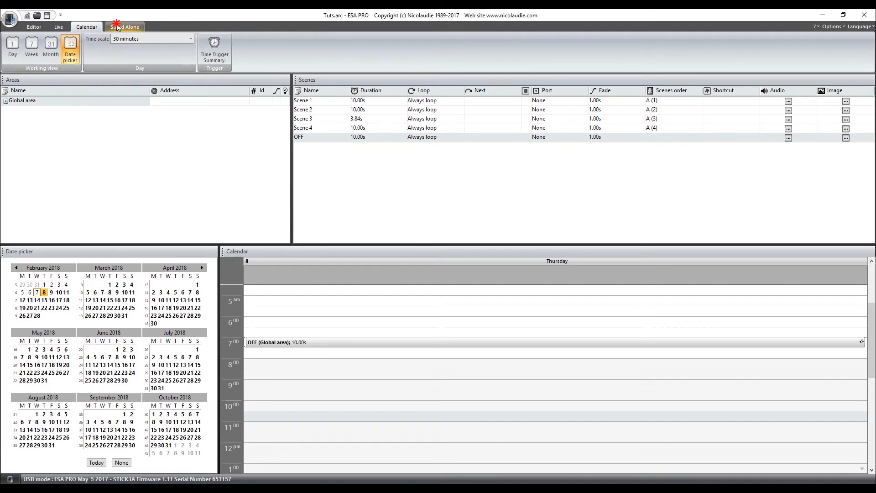
- Assign the whole Global area, including the OFF scene, to page A of the stand-alone Stick controller
click(118, 27)
double_click(9, 102)
click(6, 100)
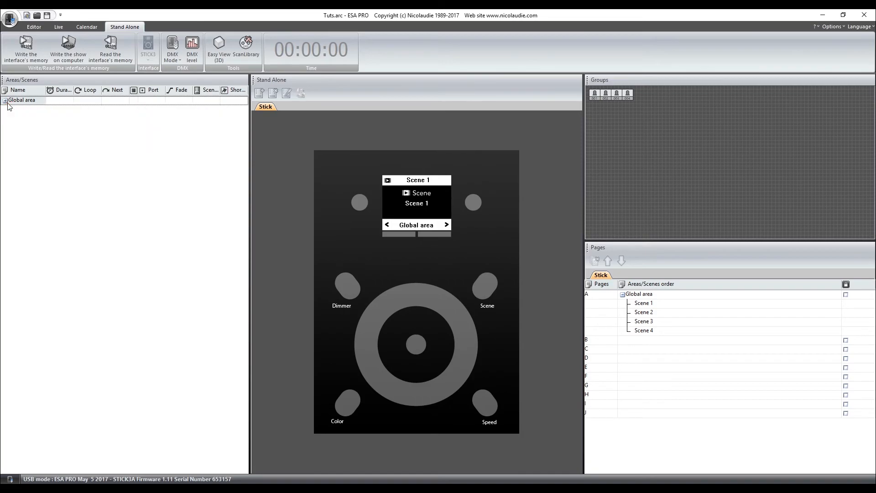
drag(17, 102, 413, 198)
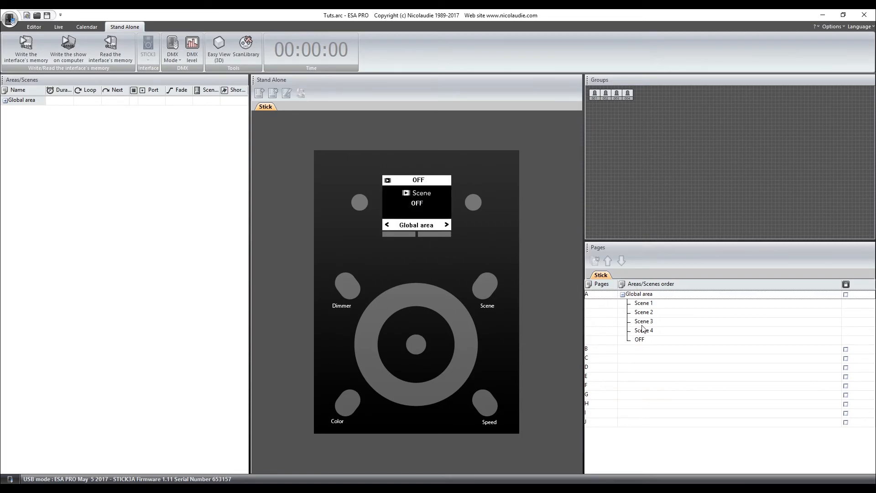
- Step through the scenes on the simulated Stick controller to check that OFF is included
click(472, 203)
click(471, 203)
click(471, 203)
click(471, 202)
click(471, 203)
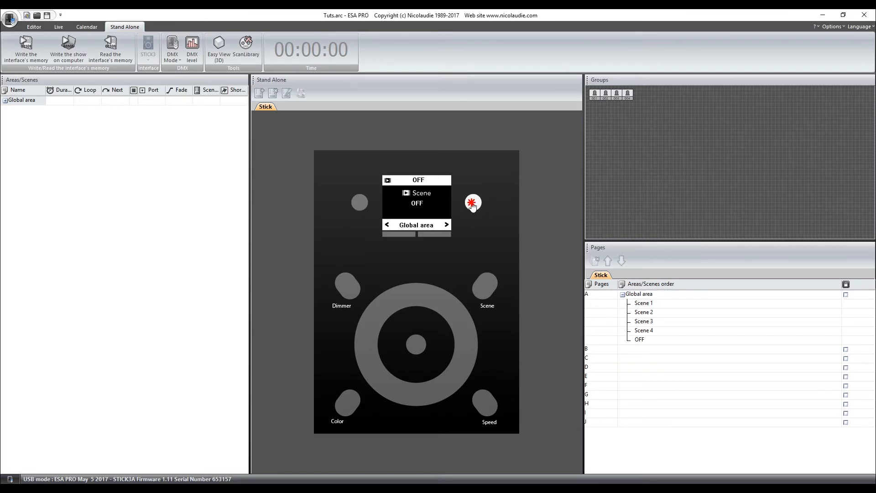
click(472, 206)
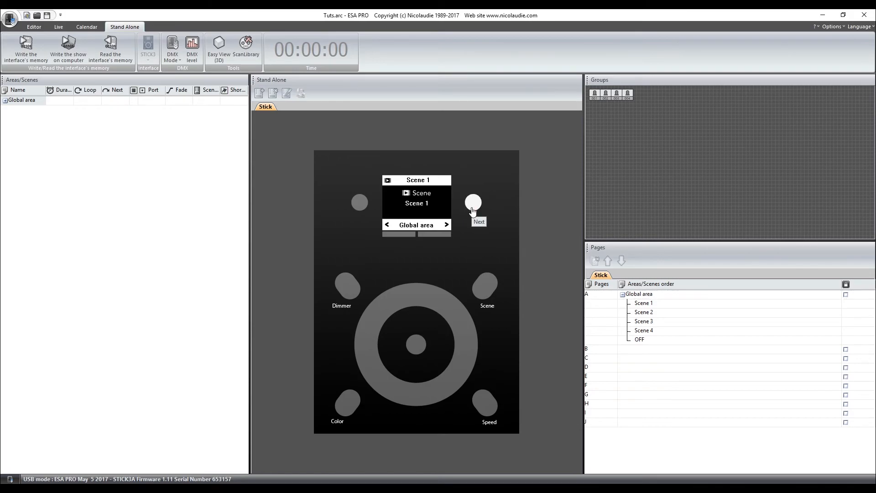
- Write the show to the interface's memory and close the finished write report
click(21, 55)
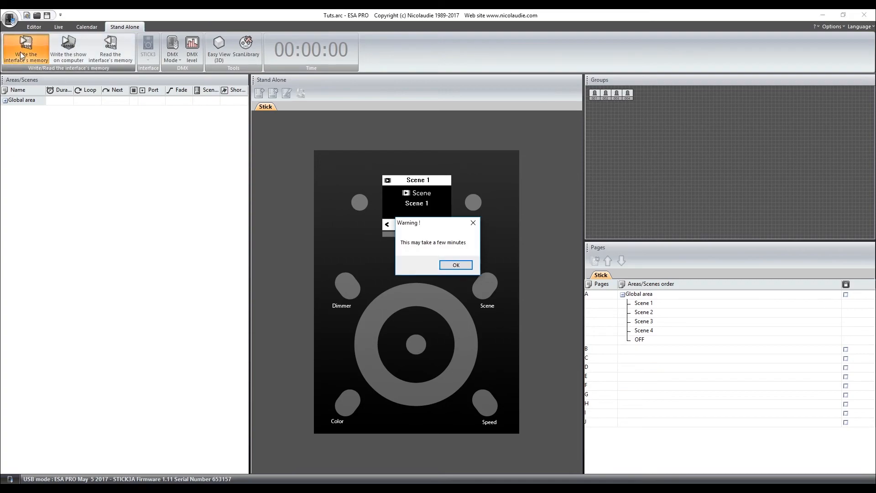
click(447, 269)
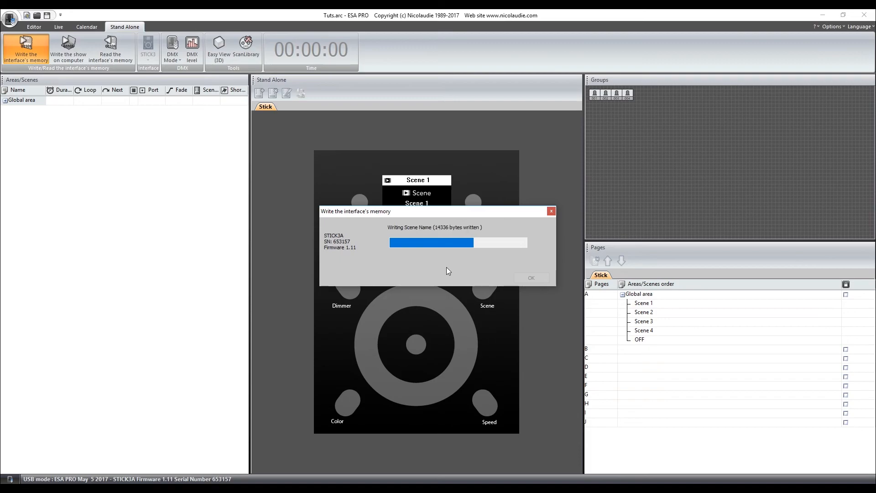
click(534, 278)
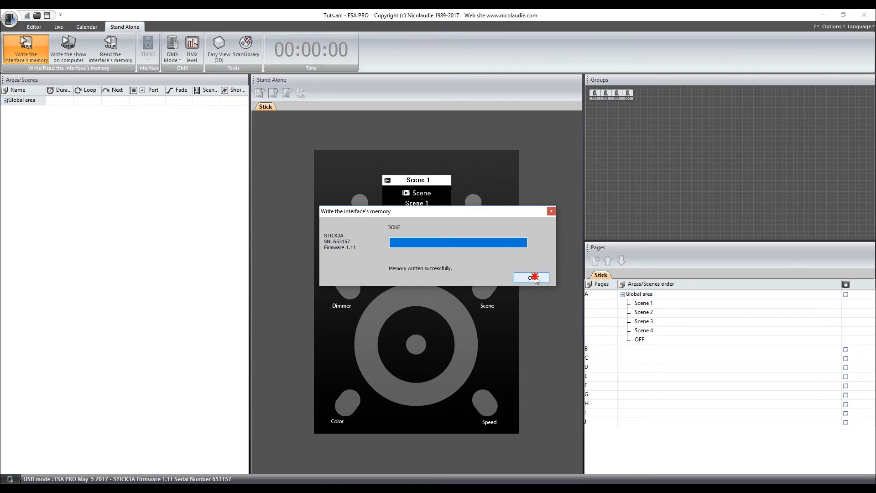